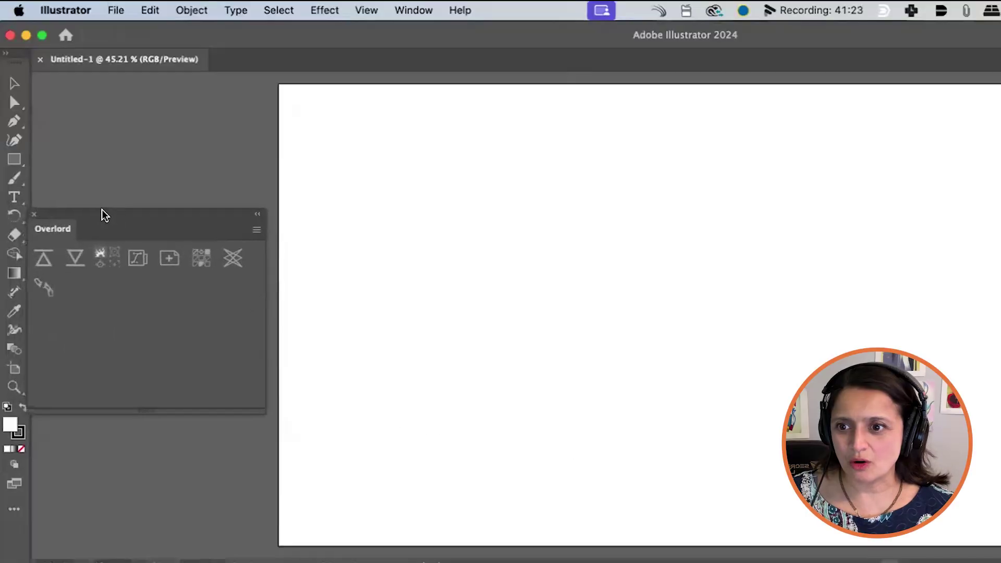
- With the Paintbrush and Fill set to None, paint two spiral flowers with stems and leaves
left_click_drag(101, 212, 130, 217)
left_click(14, 177)
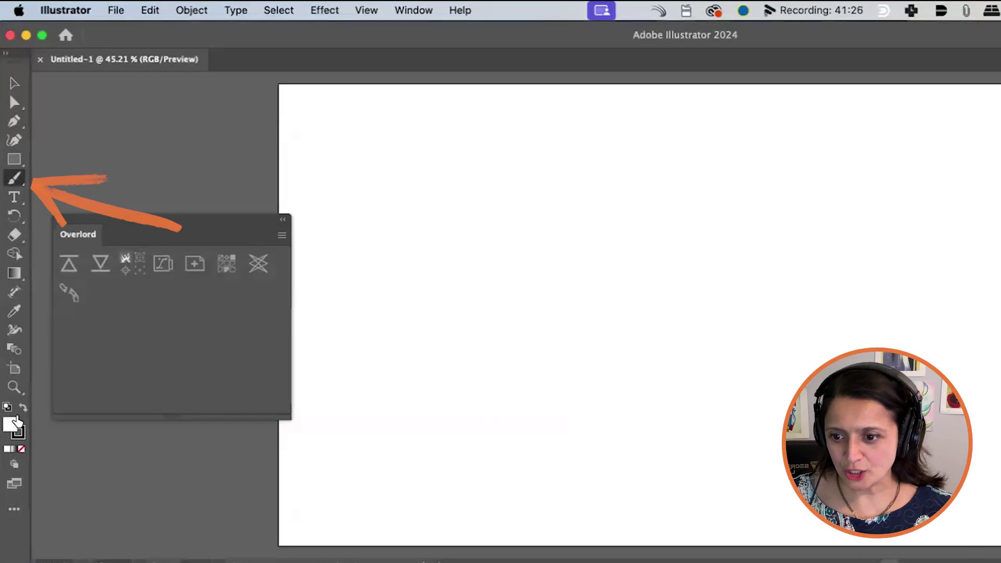
left_click(22, 450)
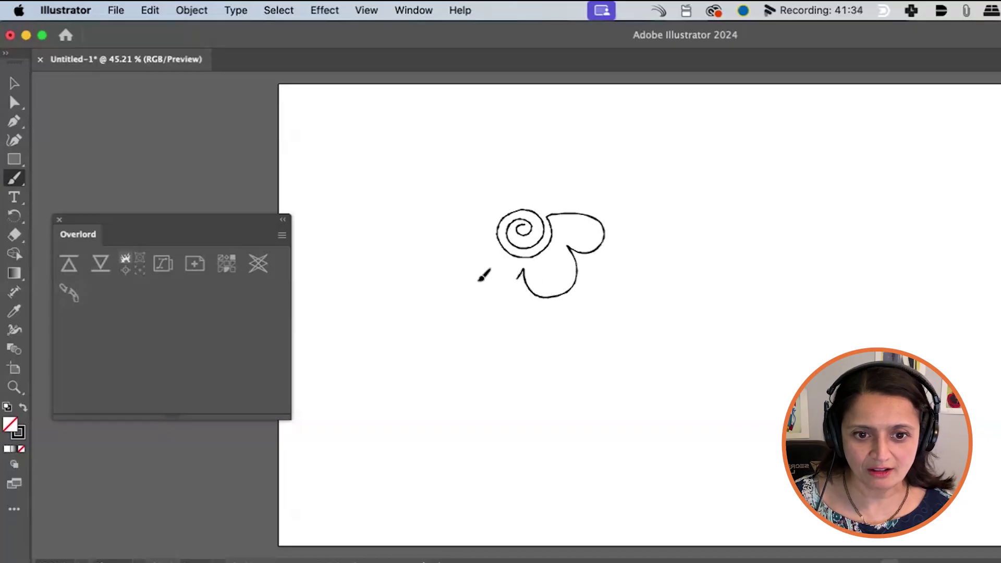
mouse_move(484, 235)
left_mouse_down()
mouse_move(561, 195)
mouse_move(514, 365)
mouse_move(798, 281)
mouse_move(780, 233)
mouse_move(831, 408)
mouse_move(932, 387)
left_mouse_up()
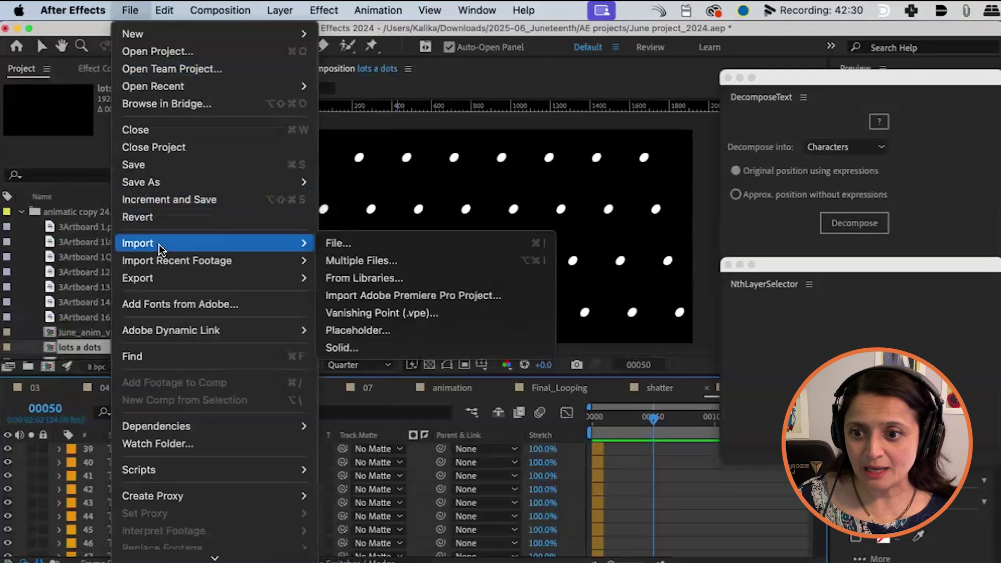
- Import flowers.ai from the Desktop as Composition - Retain Layer Sizes and open the comp
left_click(403, 243)
key("super+shift+d")
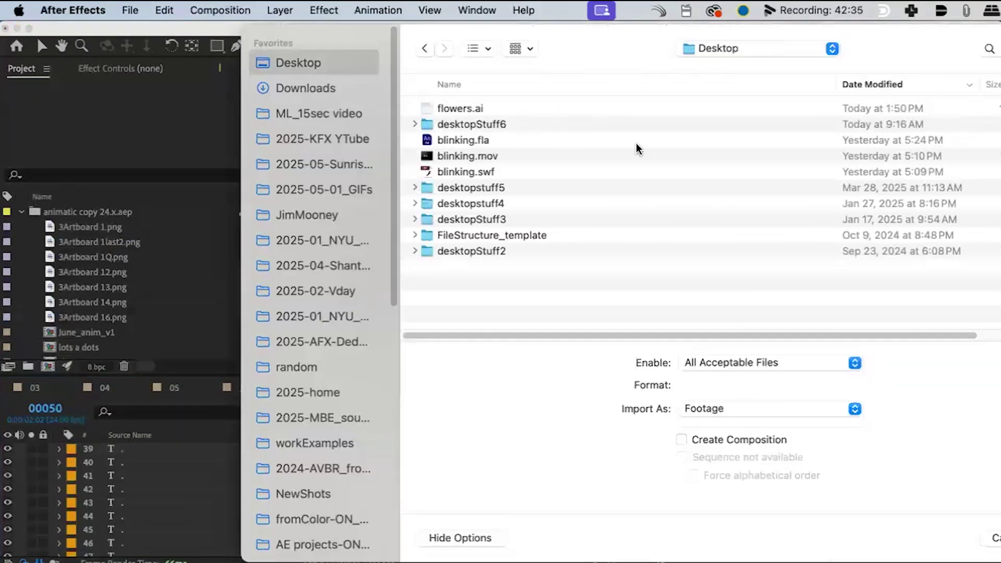
key("Down")
left_click(735, 414)
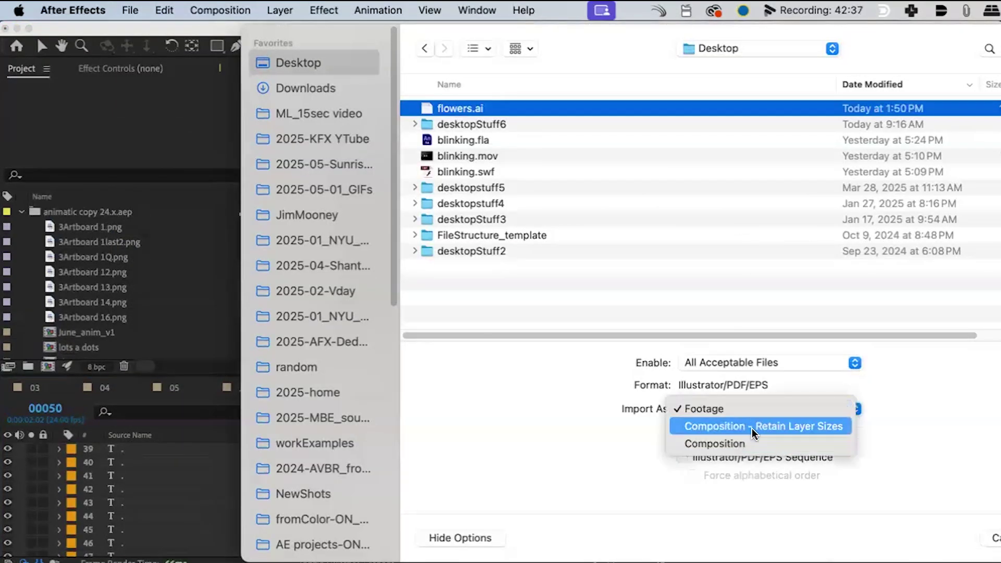
left_click(813, 425)
key("Return")
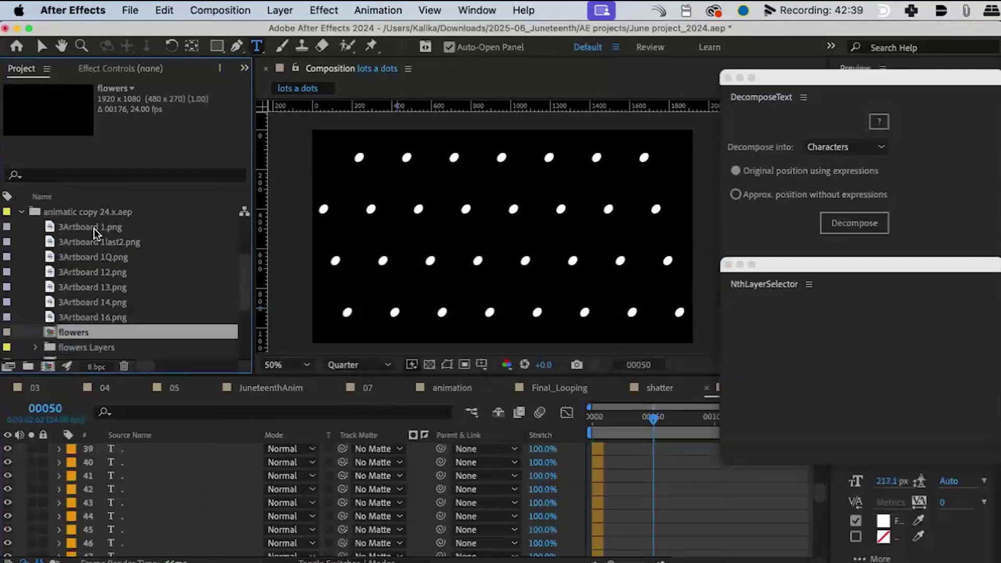
double_click(70, 334)
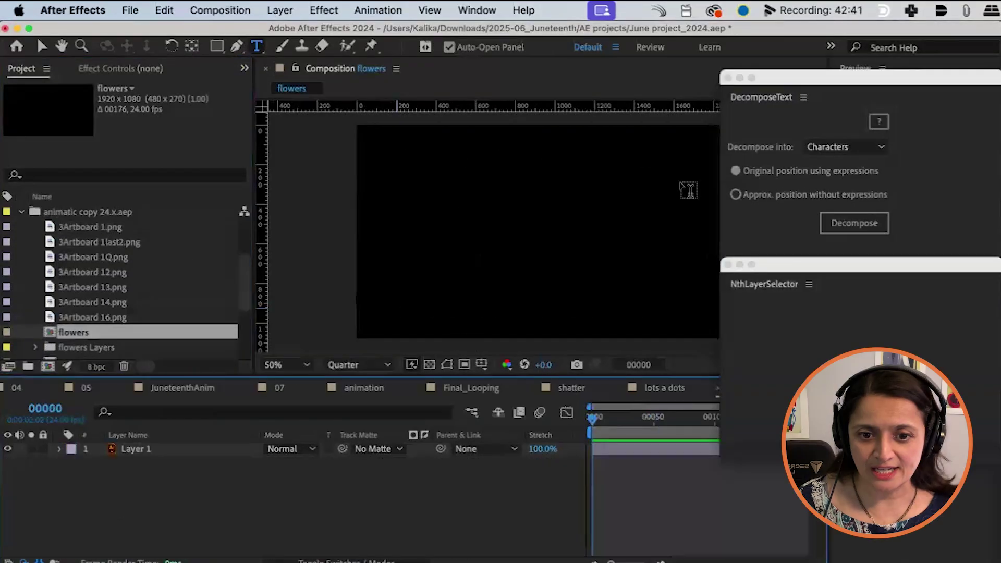
- Add a white solid, White Solid 1, and place it beneath Layer 1
left_click(218, 11)
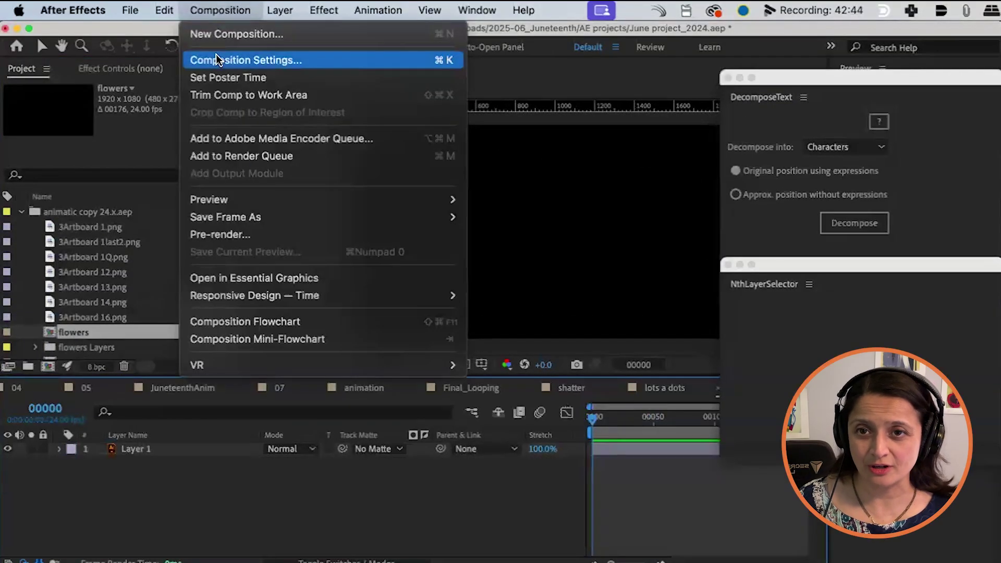
left_click(280, 10)
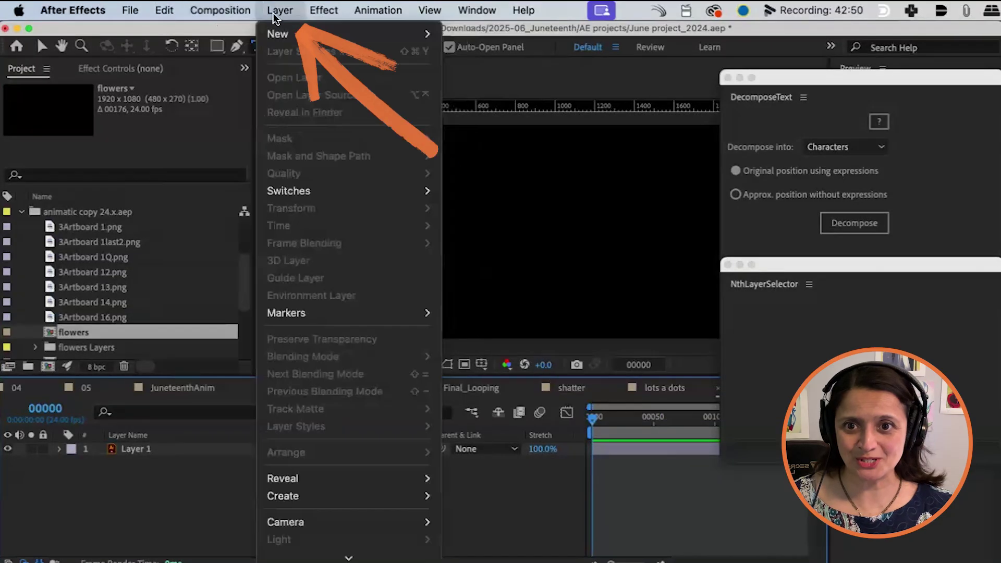
mouse_move(278, 34)
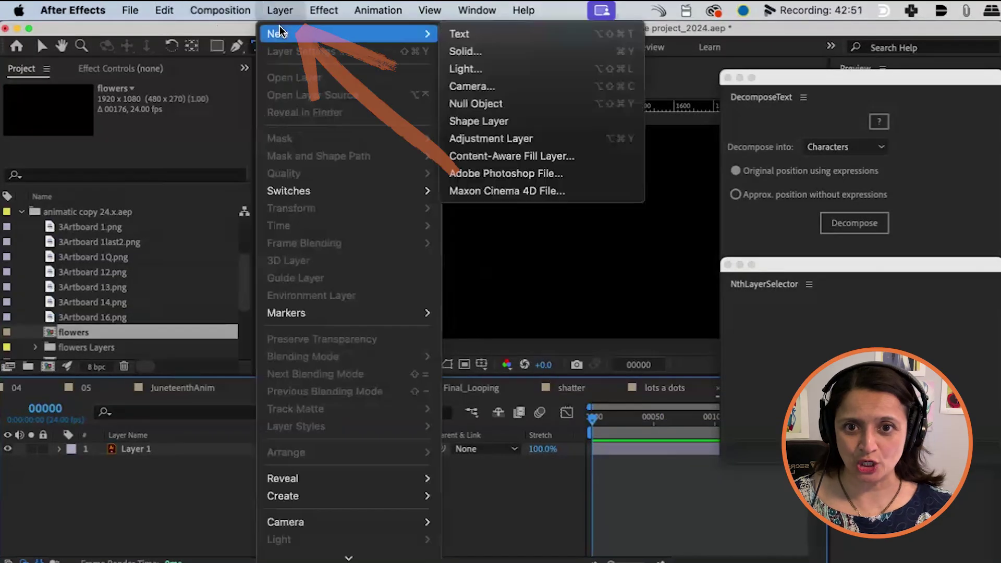
left_click(507, 55)
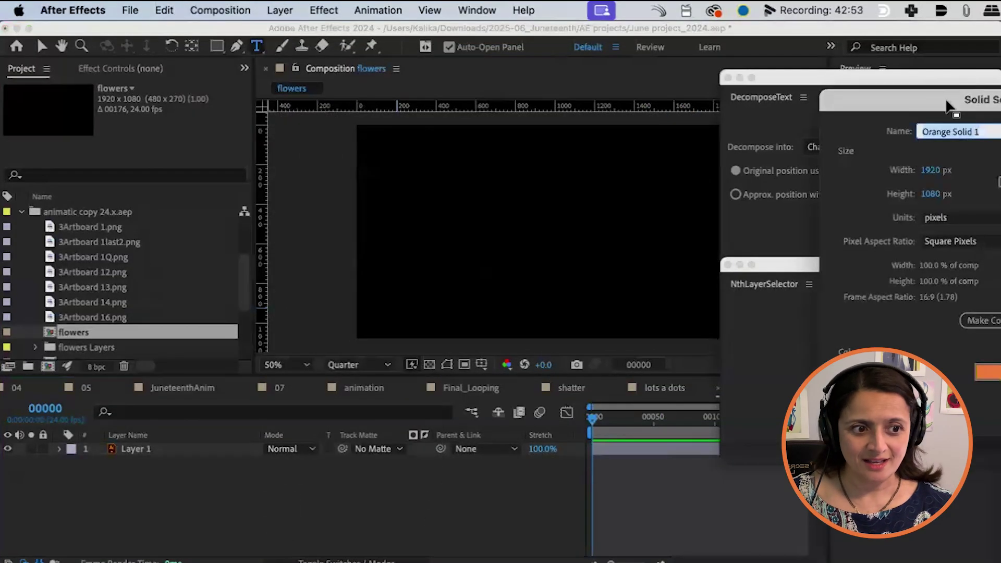
left_click_drag(822, 105, 304, 95)
left_click(468, 366)
left_click(575, 300)
left_click(878, 308)
left_click(611, 410)
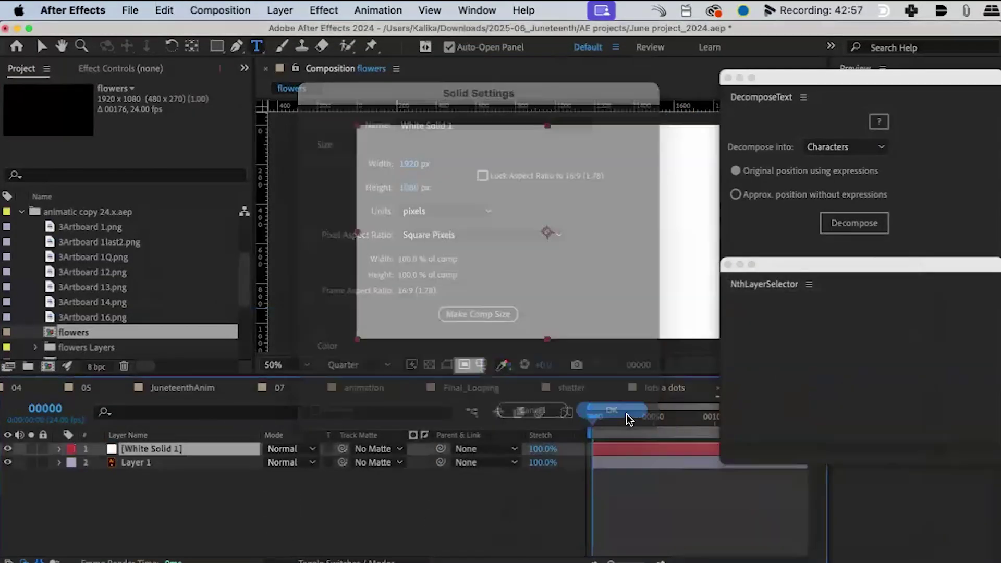
left_click_drag(138, 503, 160, 510)
left_click(153, 452)
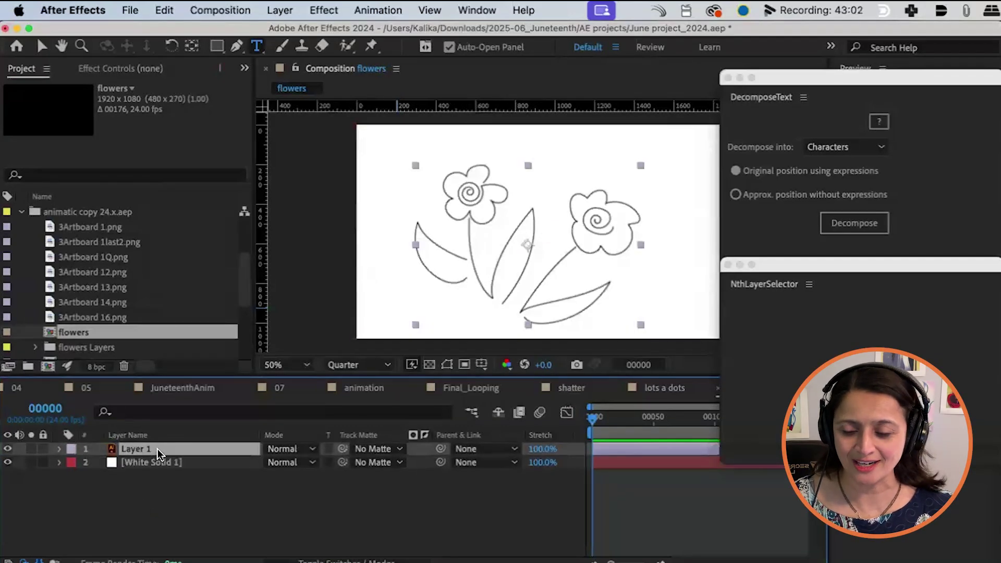
- Create shapes from Layer 1's vector layer and reveal Group 1's paths
right_click(158, 454)
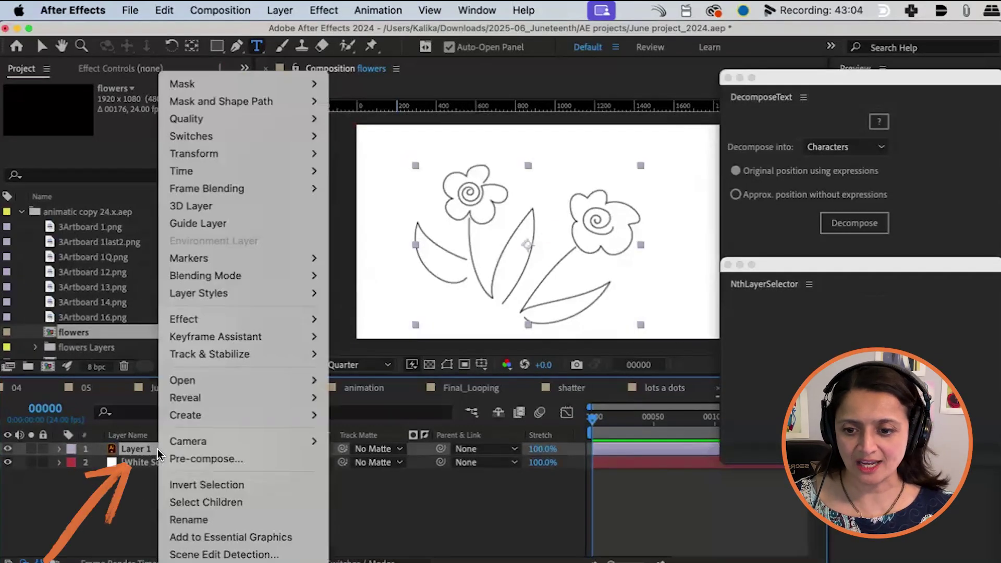
mouse_move(196, 416)
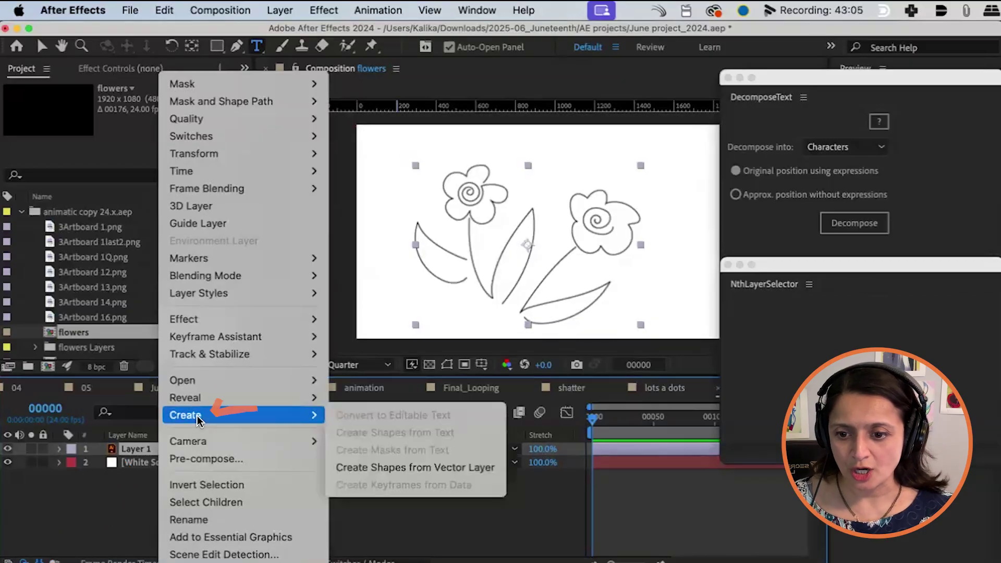
left_click(407, 468)
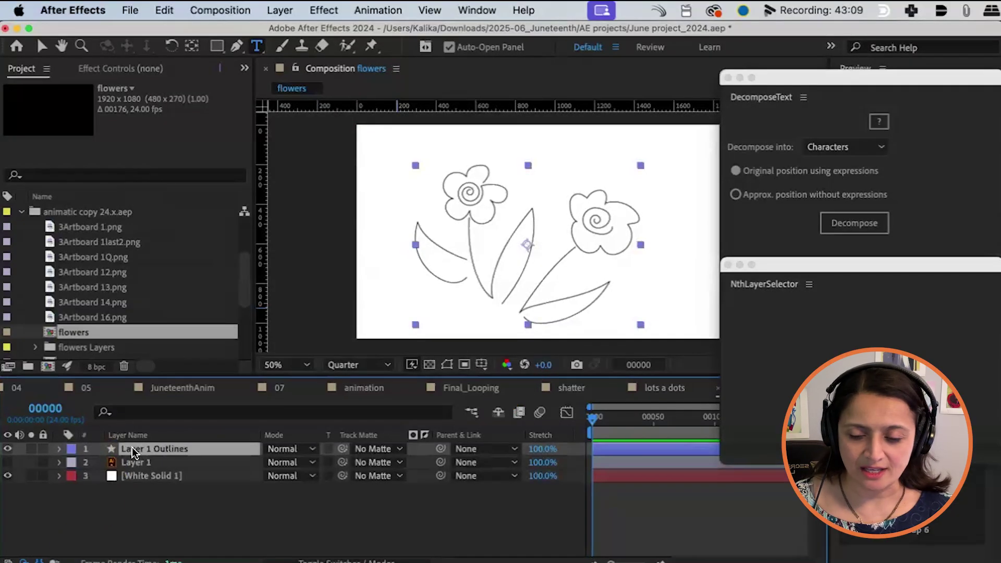
left_click(59, 449)
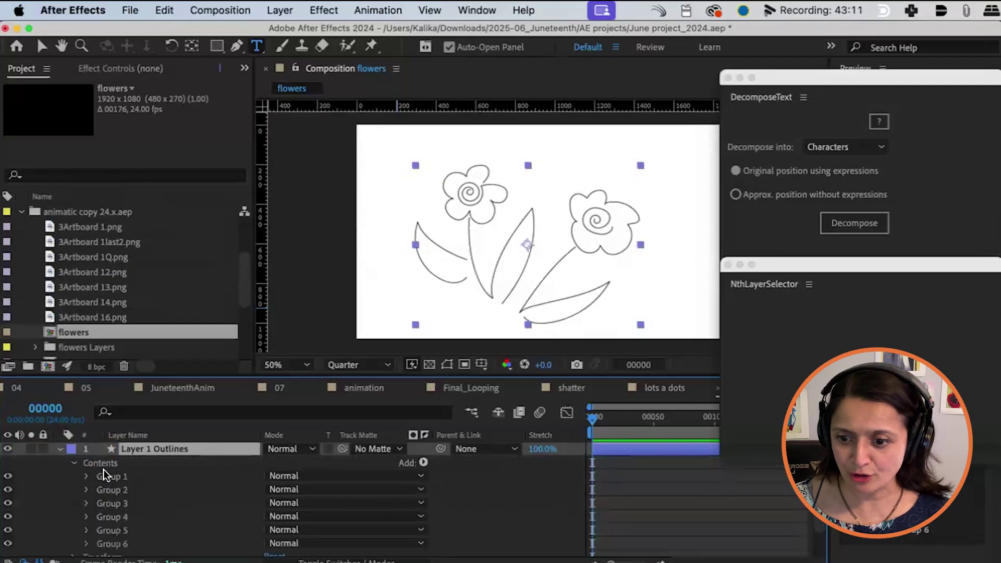
key("super+Down")
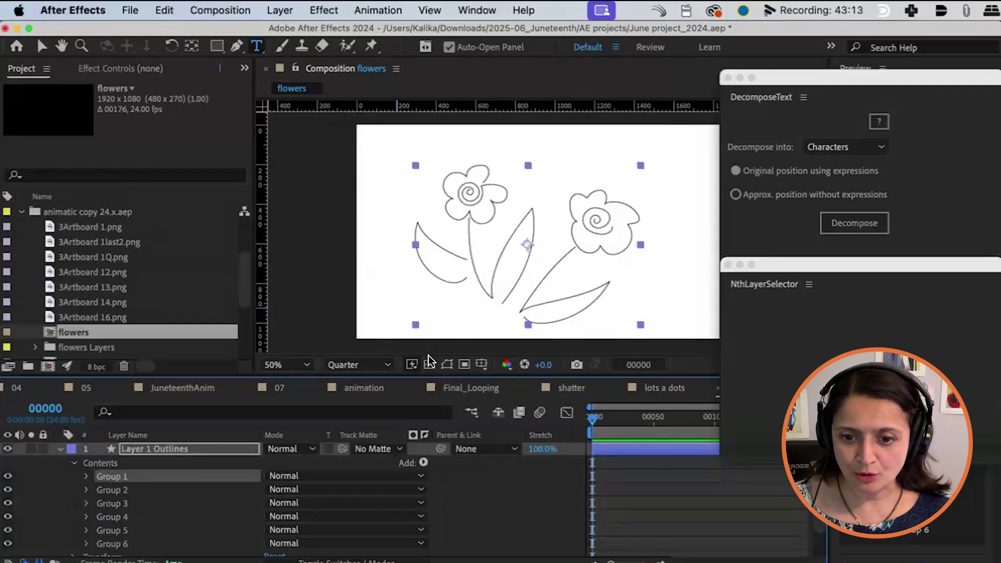
left_click(447, 365)
- Zoom to 400% on the left leaf outline with the preview at Full resolution
key("z")
left_click(516, 237)
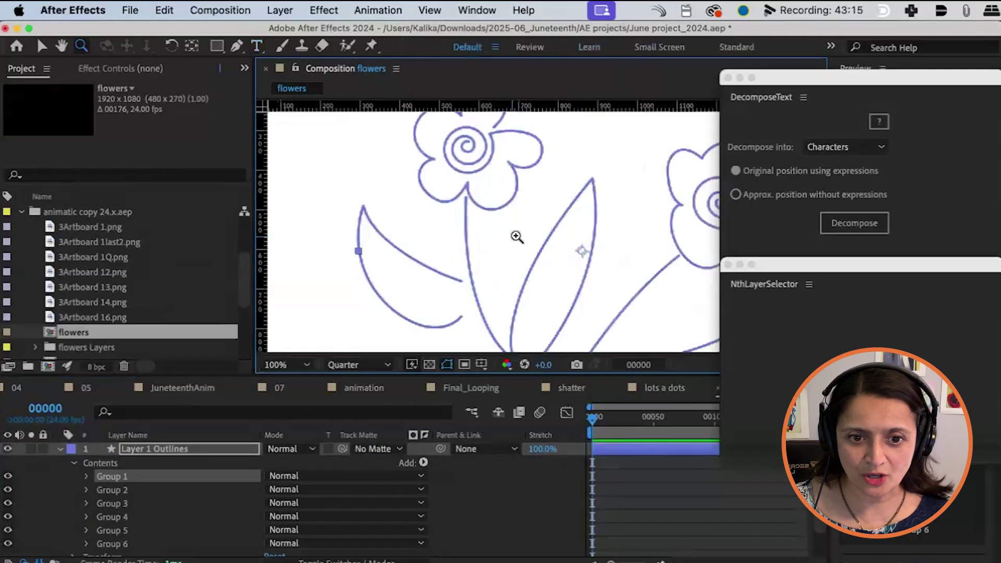
left_click(544, 235)
left_click(556, 255)
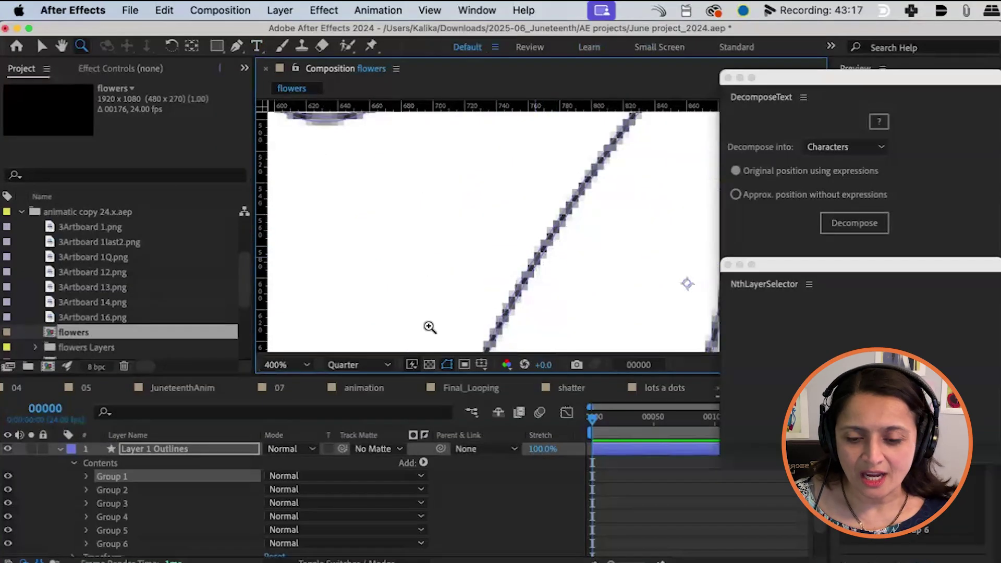
left_click(365, 365)
left_click(351, 339)
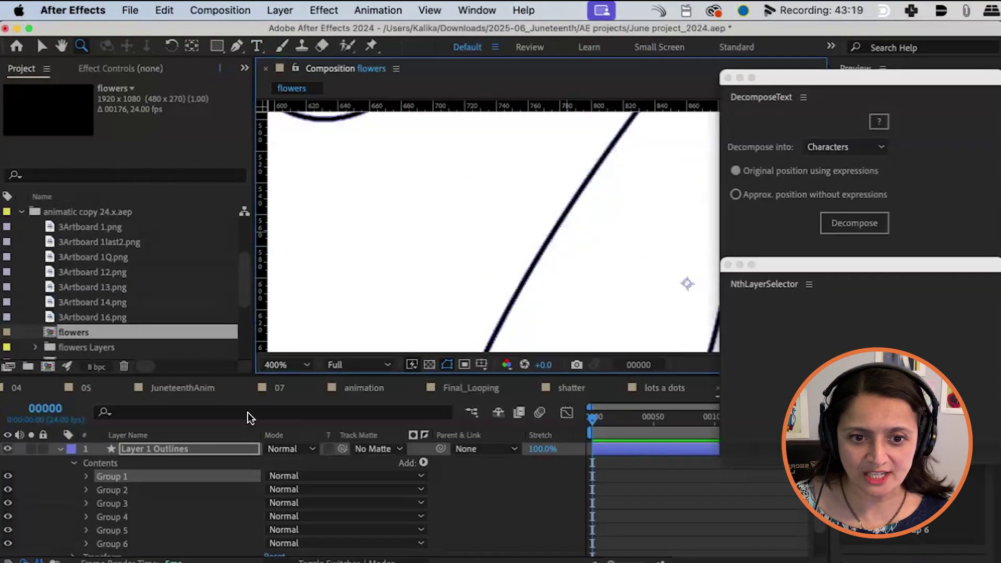
- Select Group 1's Path 1 and inspect its vertices on the leaf curve at 400%
left_click(86, 476)
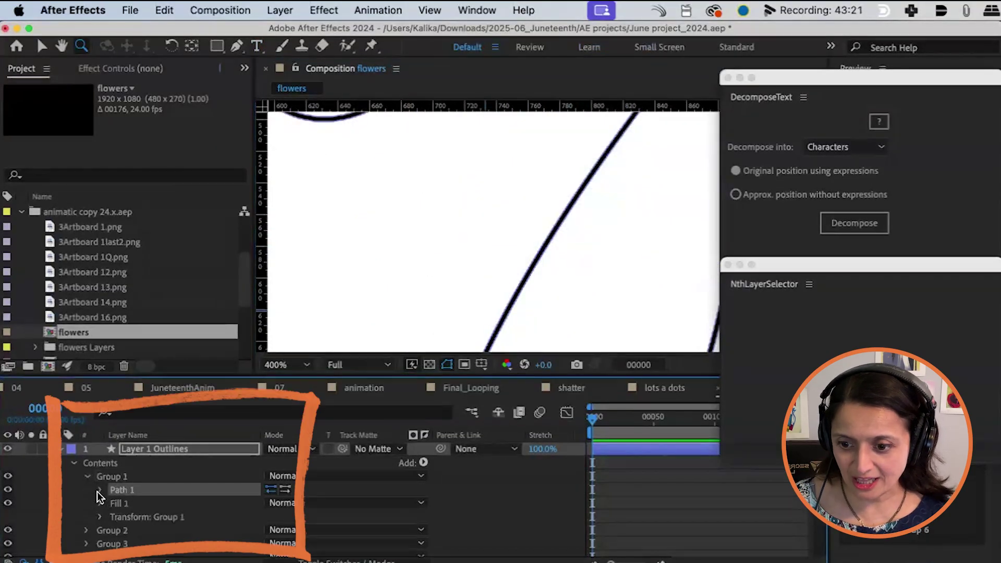
left_click(101, 490)
left_click(137, 503)
left_click(365, 318, "alt")
left_click(365, 318, "alt")
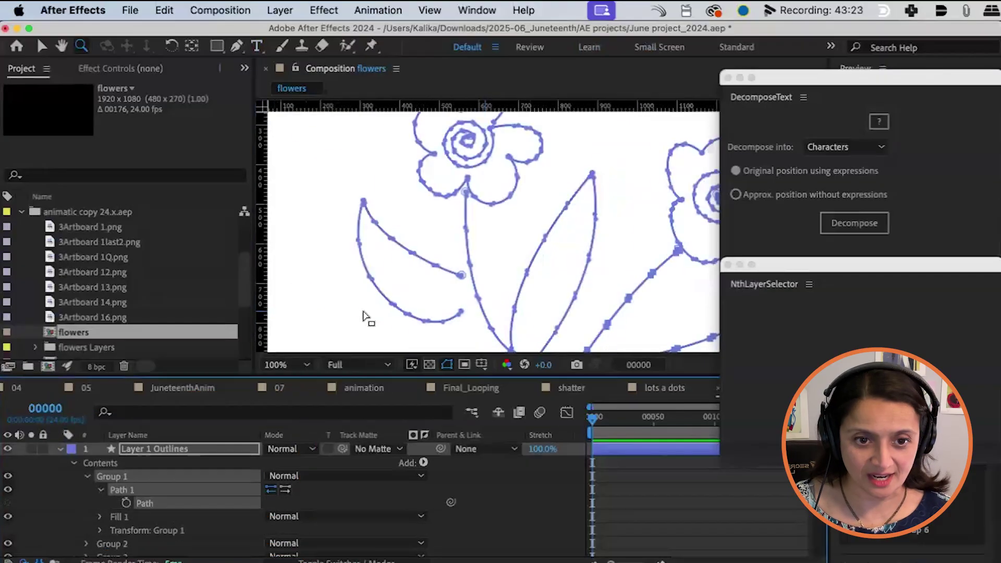
left_click(464, 252)
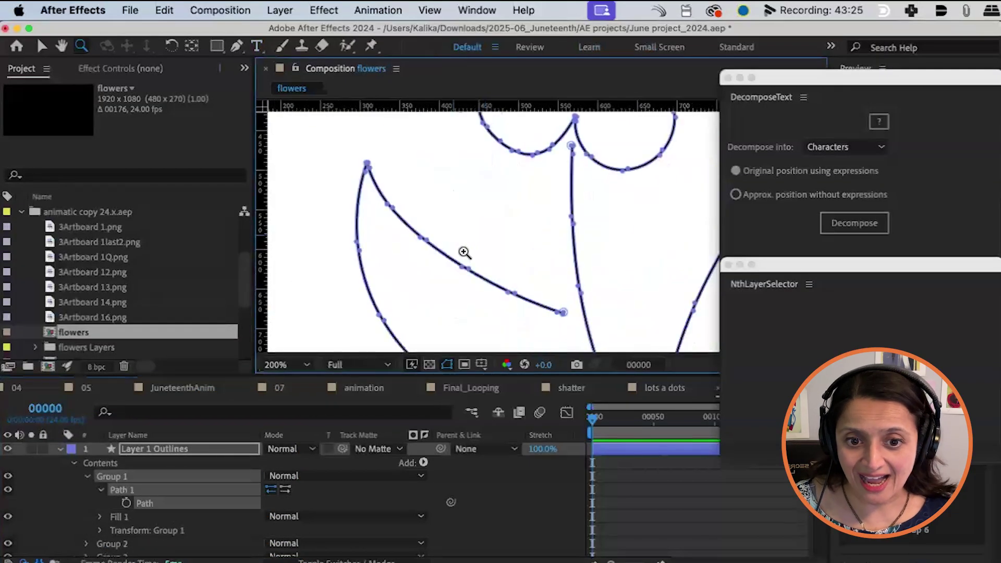
left_click(469, 252)
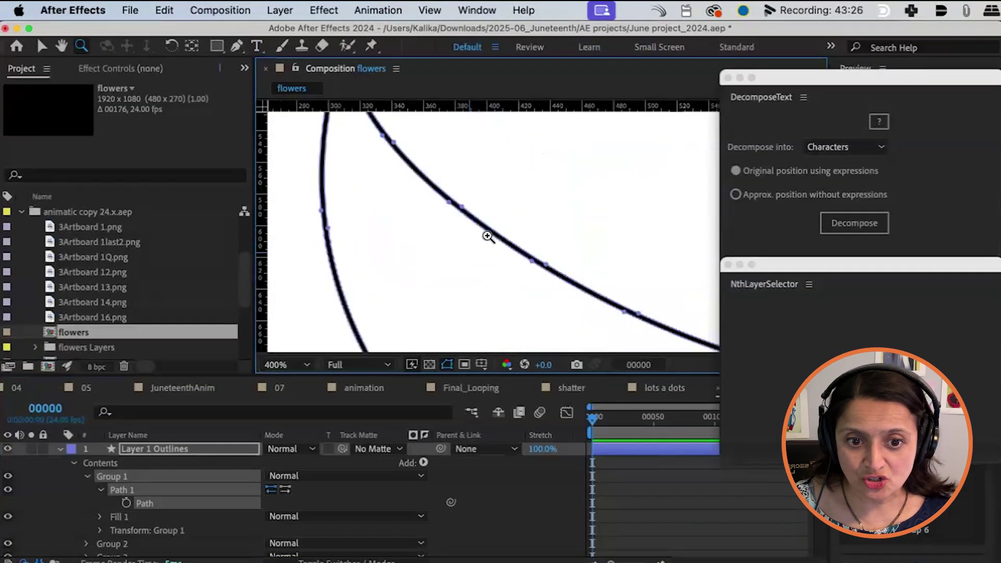
- Delete the Layer 1 Outlines layer and return to Illustrator
left_click(216, 48)
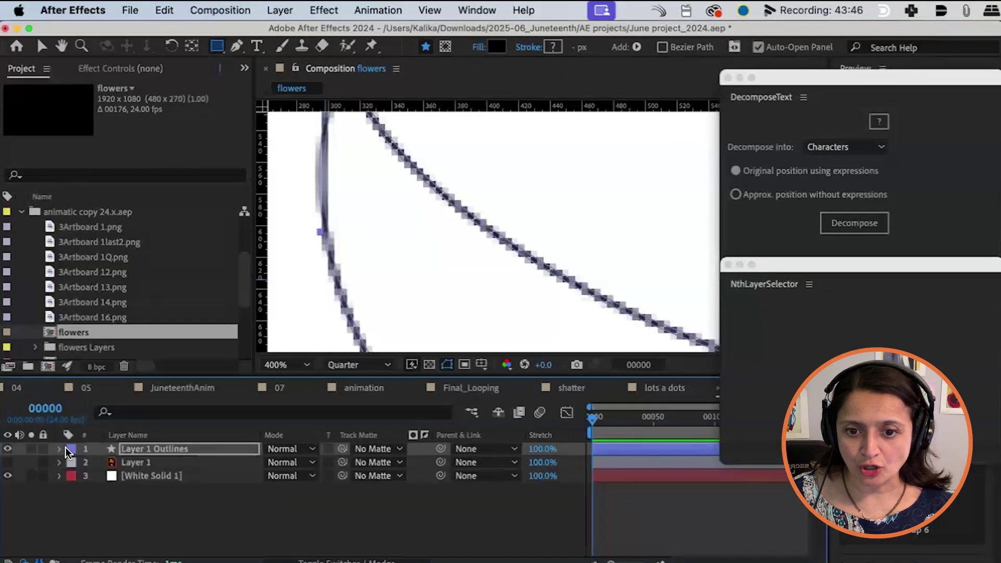
key("Delete")
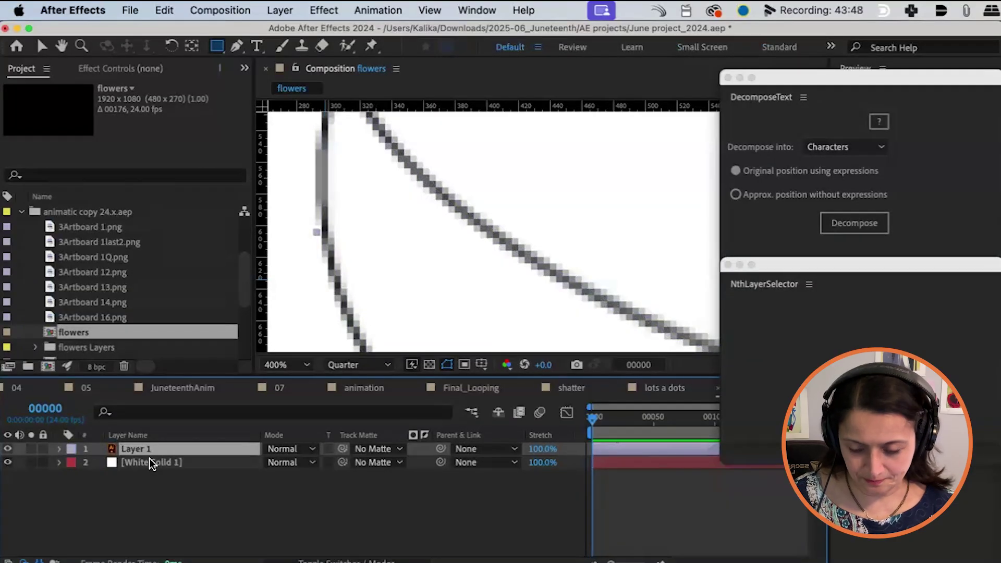
key("super+Tab")
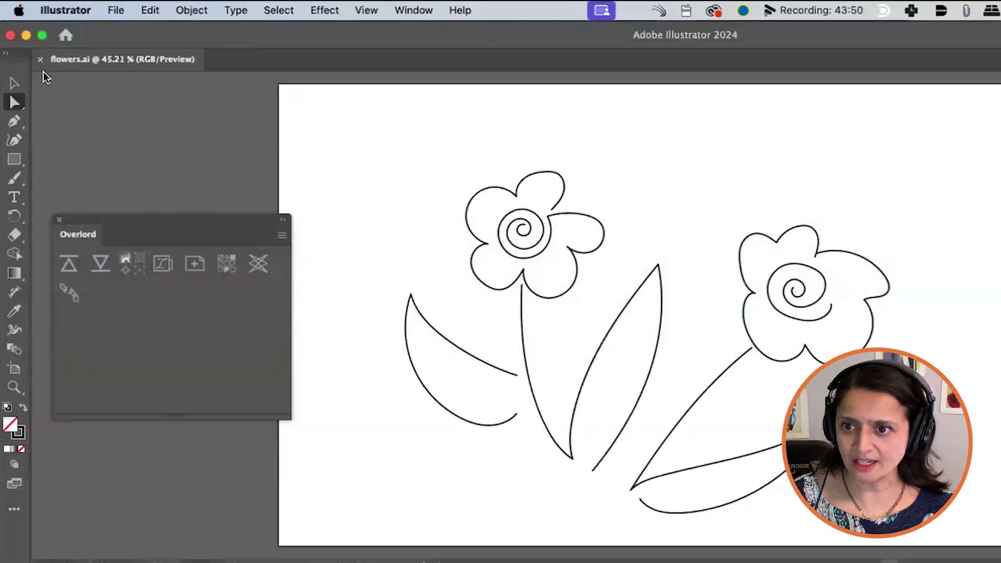
- Select all the flower artwork and apply the Basic brush
key("super+a")
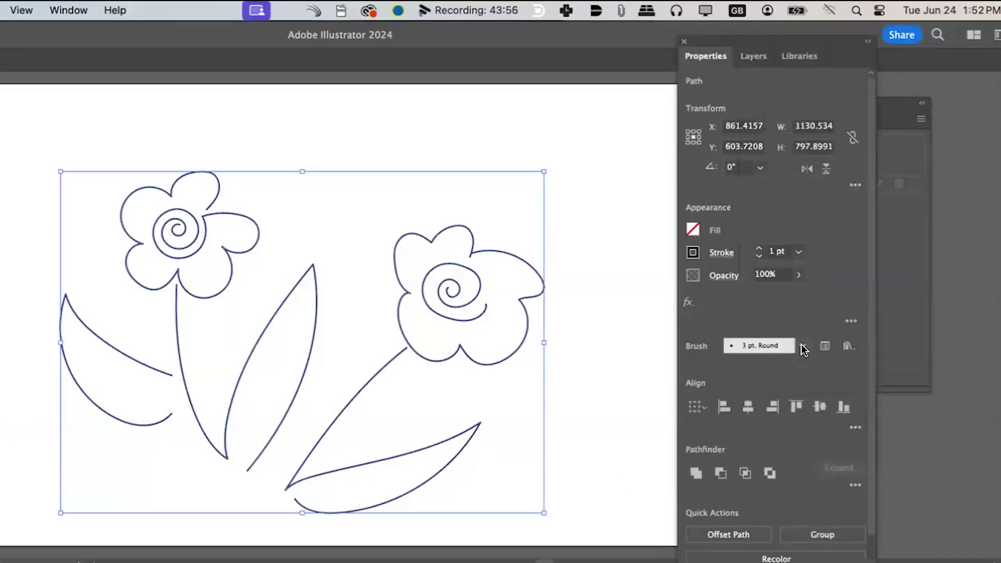
left_click(802, 346)
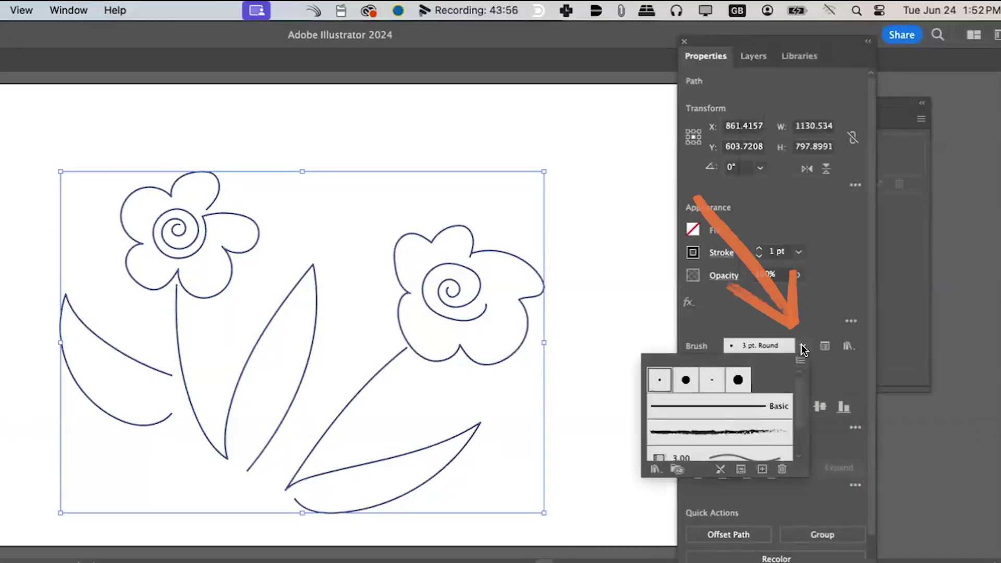
left_click(752, 411)
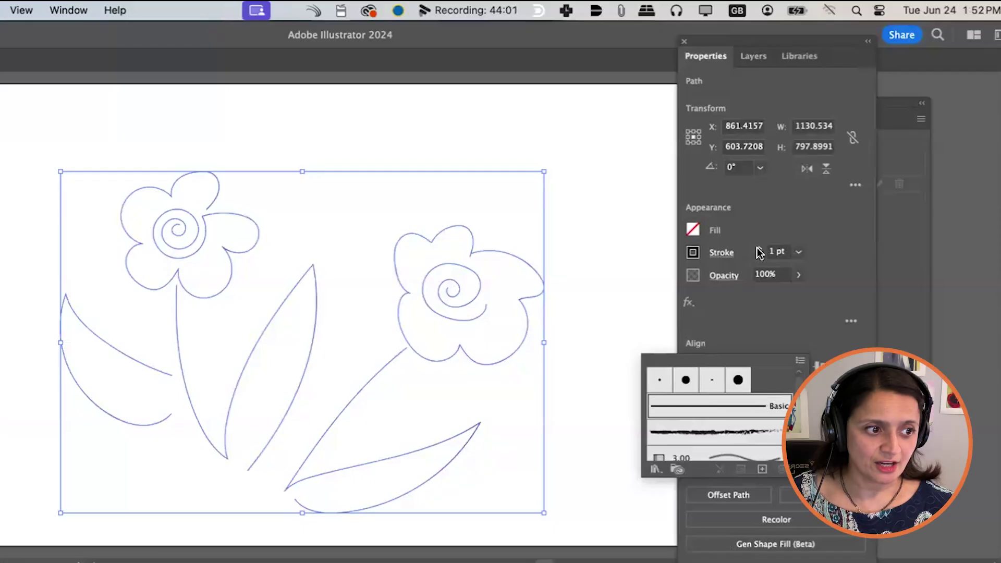
- Raise the flower strokes' weight to 4 pt and deselect the line art
left_click(759, 248)
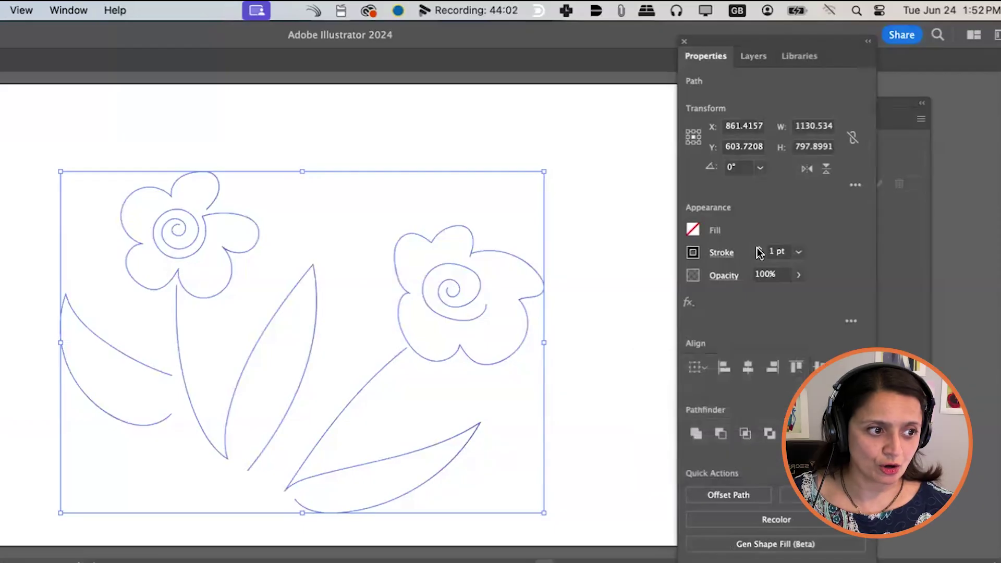
left_click(759, 248)
left_click(758, 248)
left_click(759, 248)
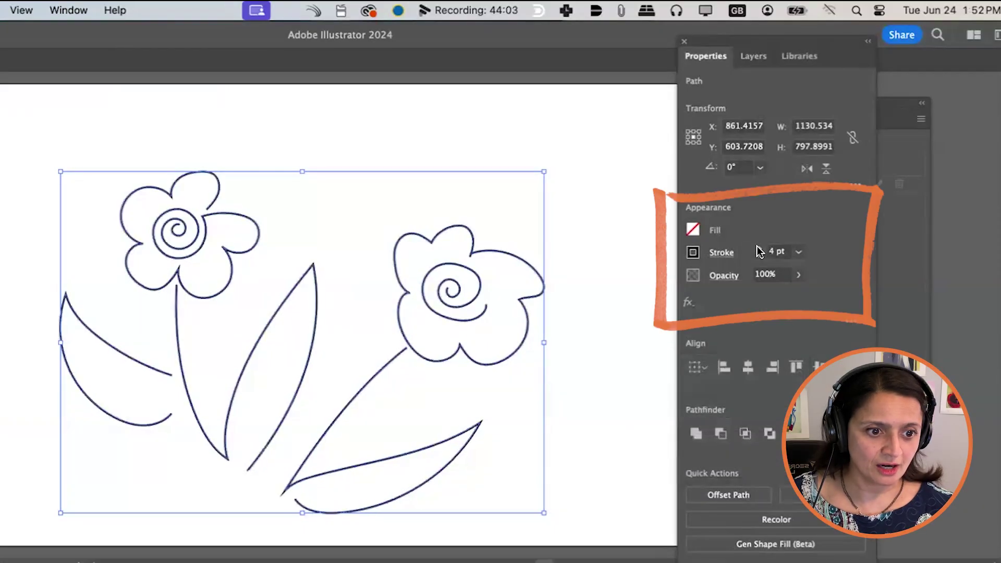
left_click(608, 340)
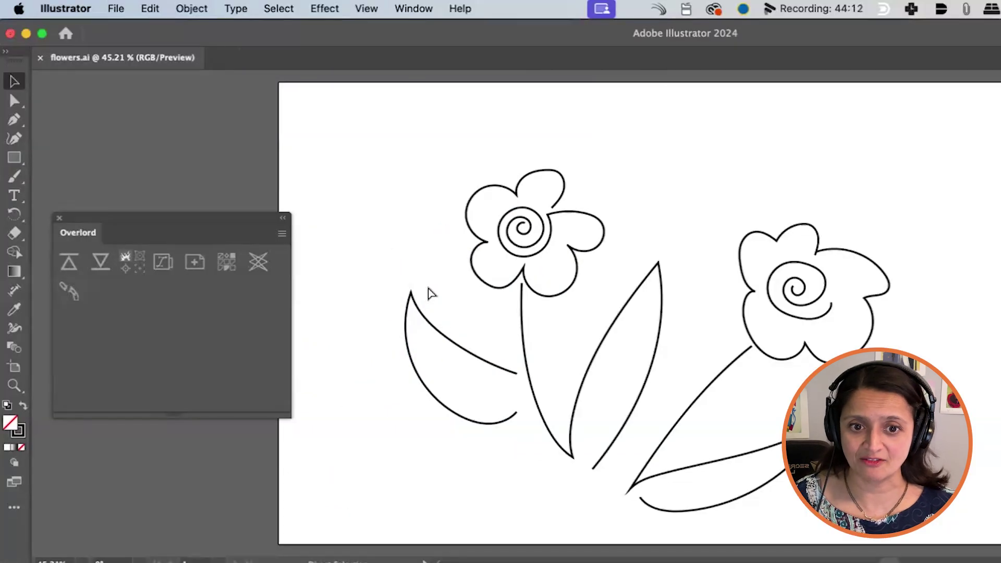
key("super+Tab")
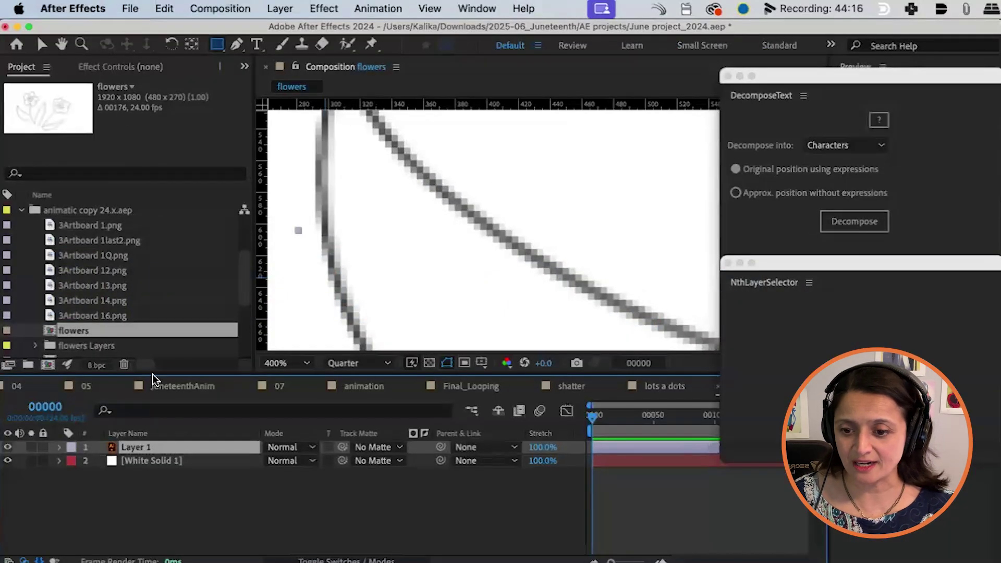
- Reload the flowers.ai source footage and set the preview resolution to Full
right_click(133, 453)
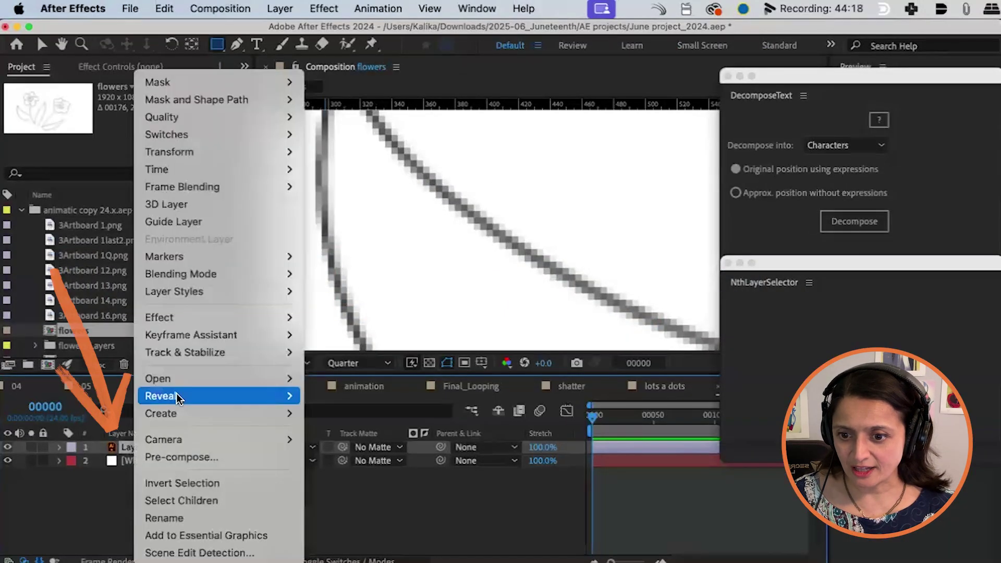
mouse_move(172, 396)
left_click(427, 414)
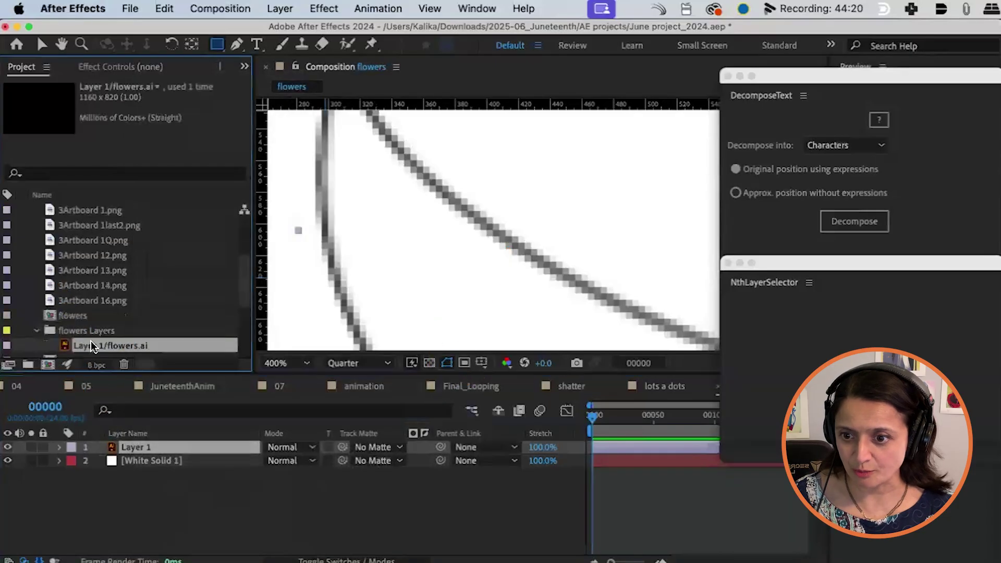
right_click(91, 345)
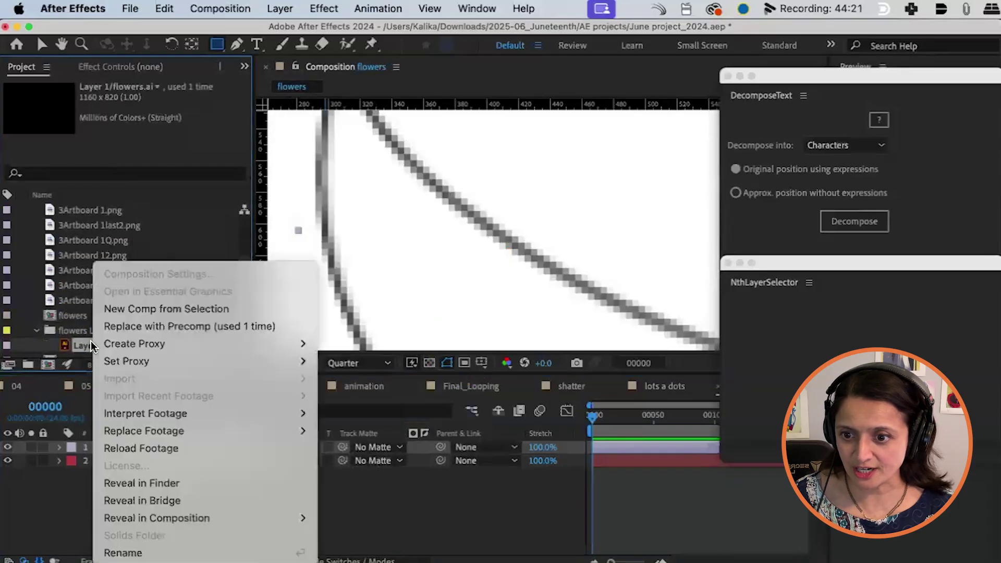
left_click(223, 449)
left_click(359, 363)
left_click(348, 401)
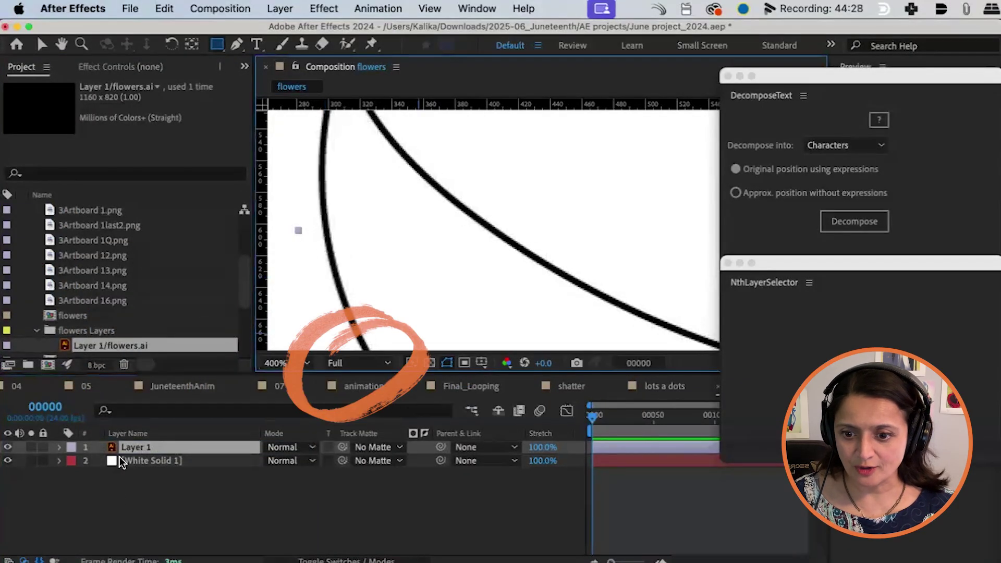
- Create shapes from Layer 1's vector layer, producing Layer 1 Outlines
right_click(134, 452)
mouse_move(167, 414)
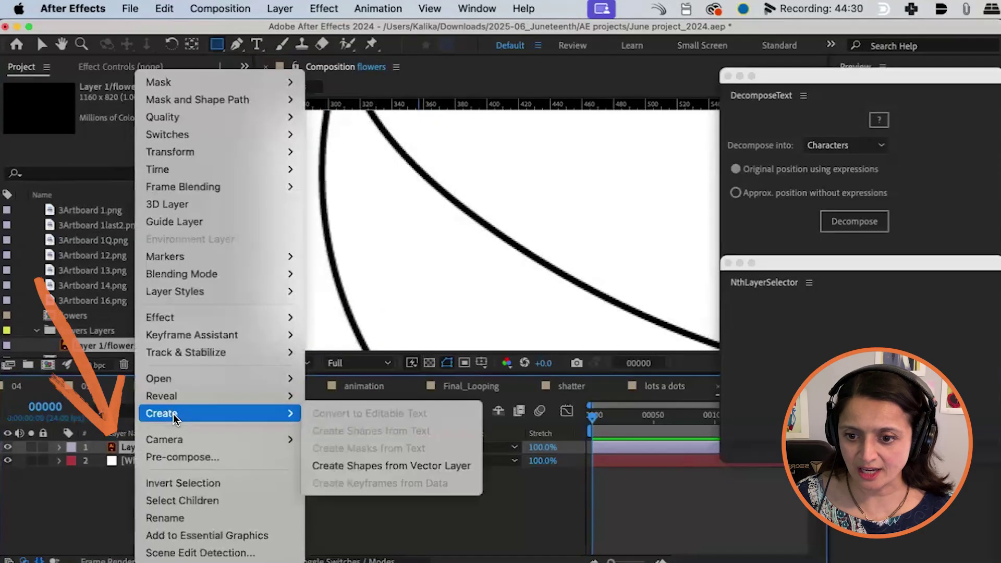
left_click(367, 466)
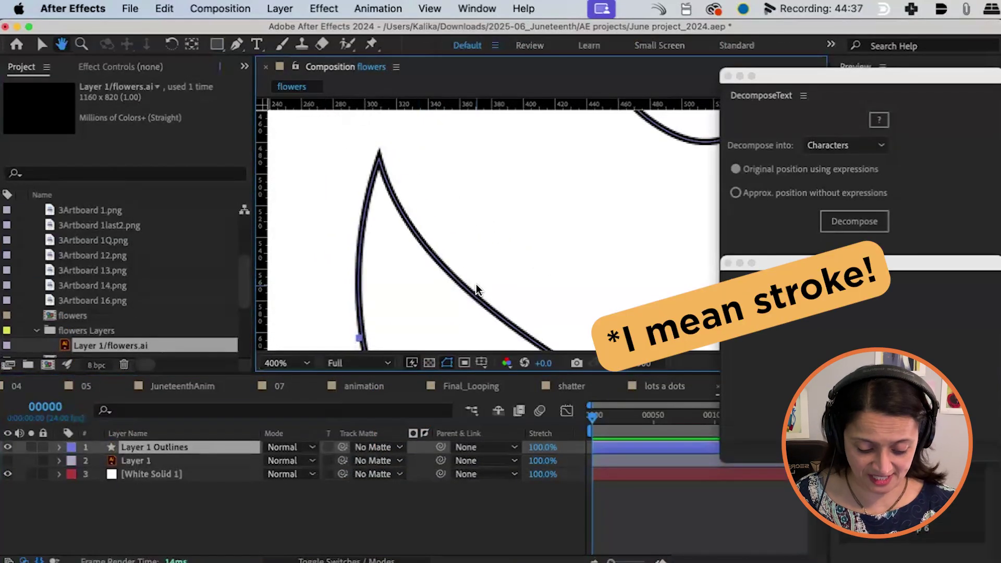
key("comma")
key("comma")
left_click_drag(635, 225, 475, 245)
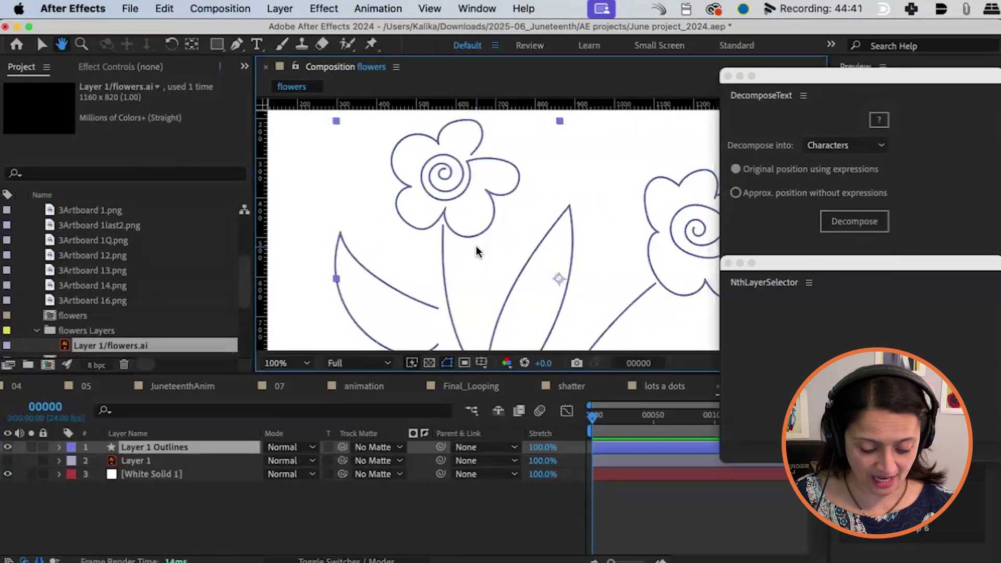
- Expand Layer 1 Outlines and add Trim Paths from its Add menu
key("comma")
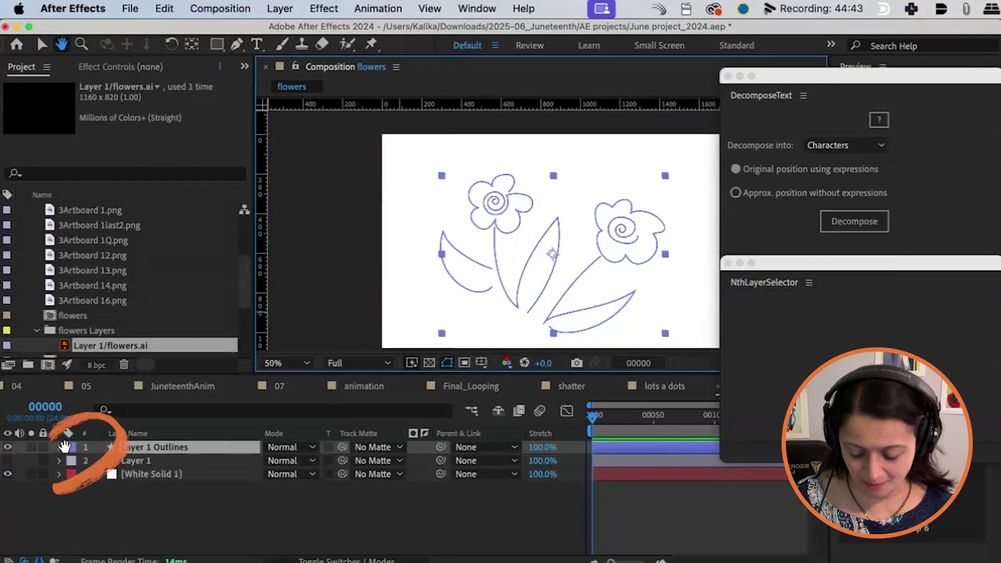
key("v")
left_click(60, 449)
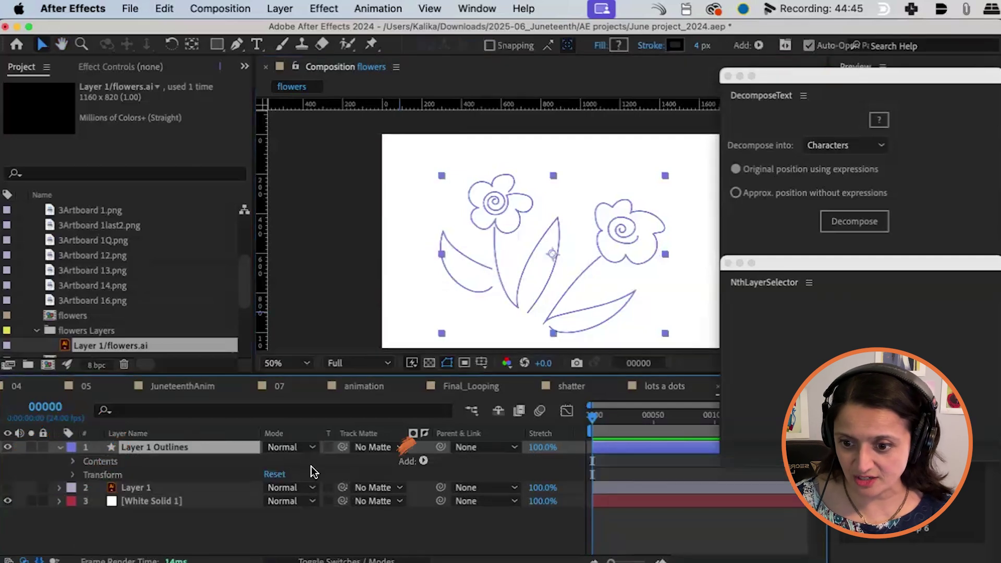
left_click(423, 462)
left_click(458, 485)
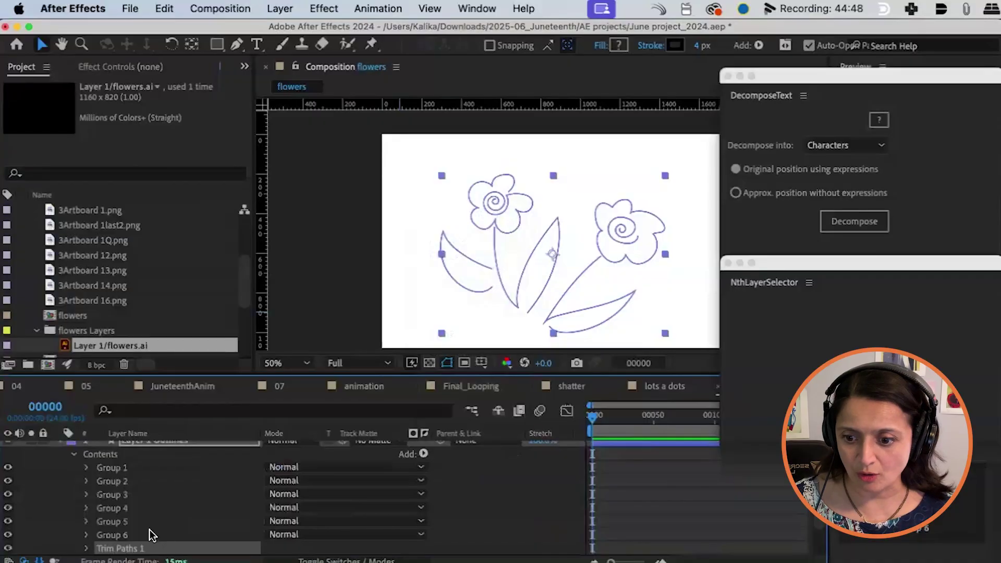
- Scrub Trim Paths 1 End down to 65% so the flower strokes are partly drawn
left_click(86, 548)
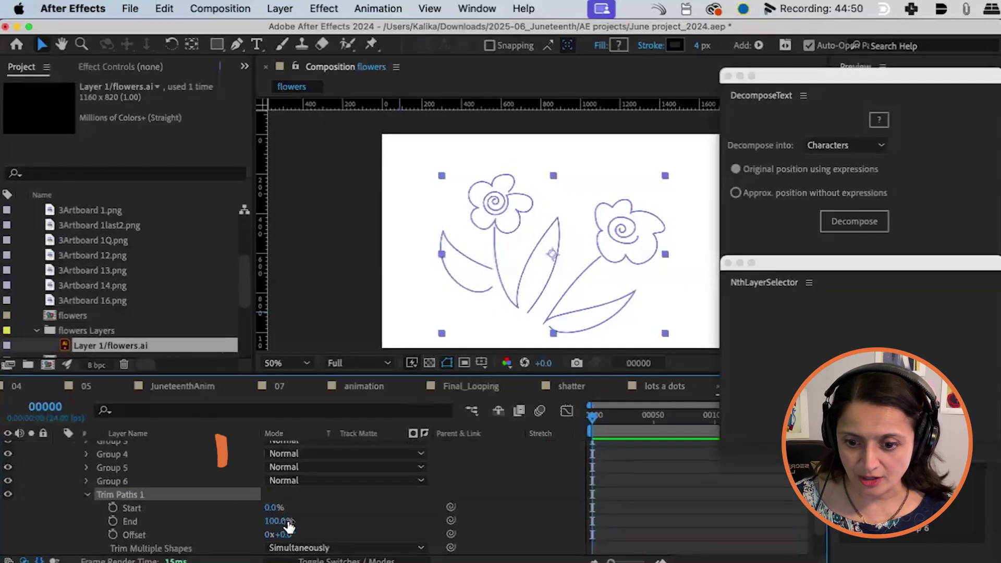
left_click_drag(288, 526, 265, 526)
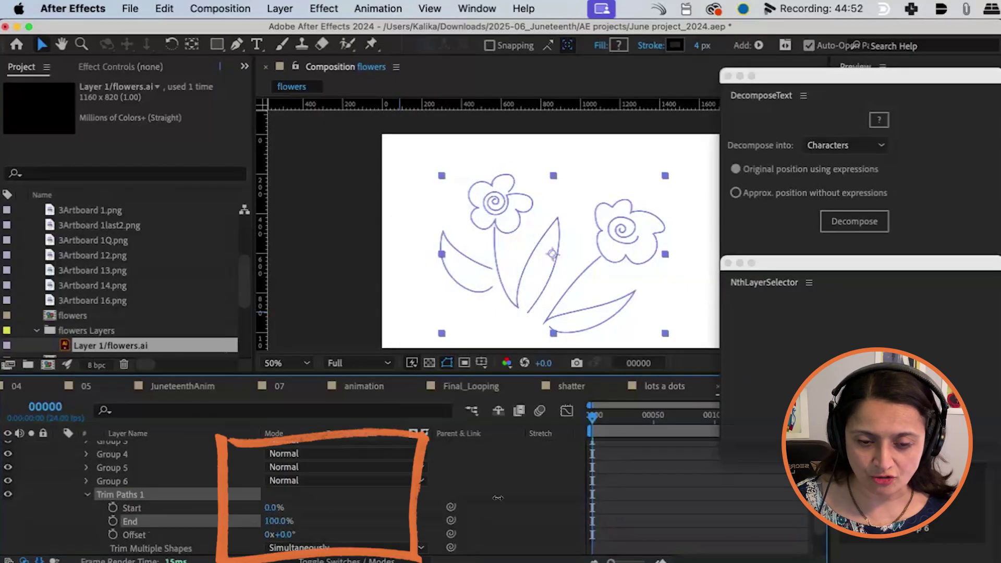
mouse_move(263, 523)
left_mouse_down()
mouse_move(174, 530)
mouse_move(268, 530)
left_mouse_up()
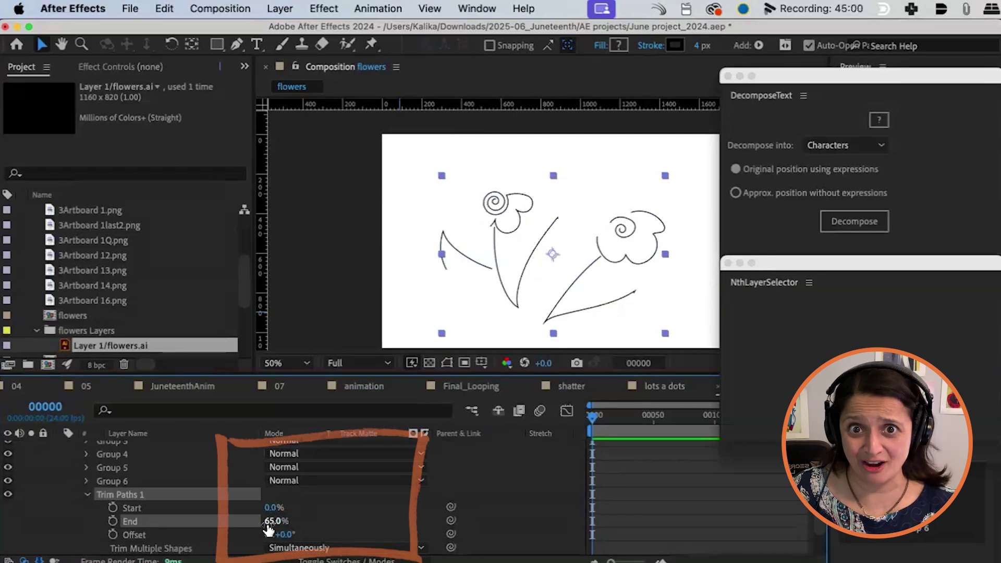
left_click(137, 481)
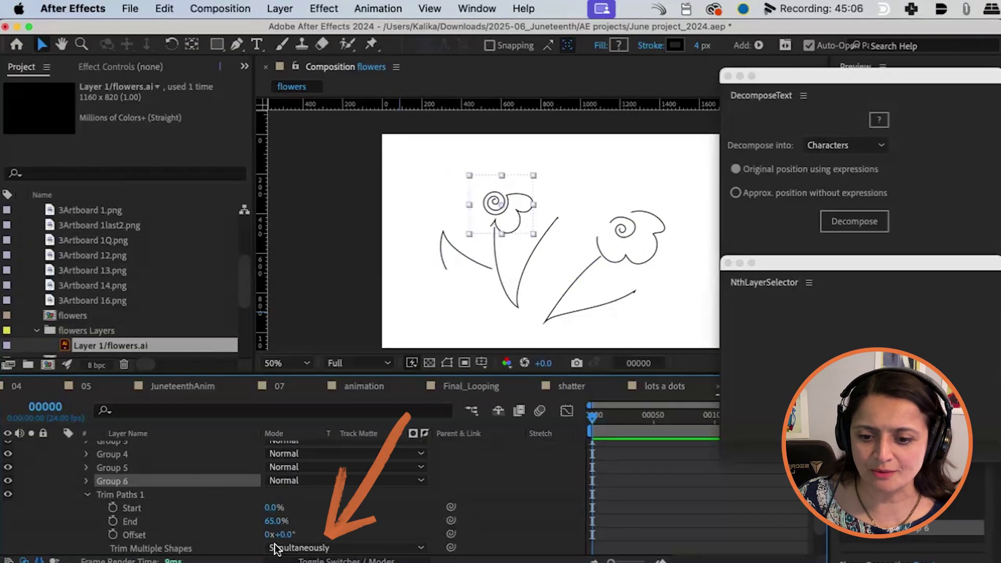
- Set Trim Multiple Shapes to Individually and test by scrubbing End and Start
left_click(336, 547)
left_click(313, 552)
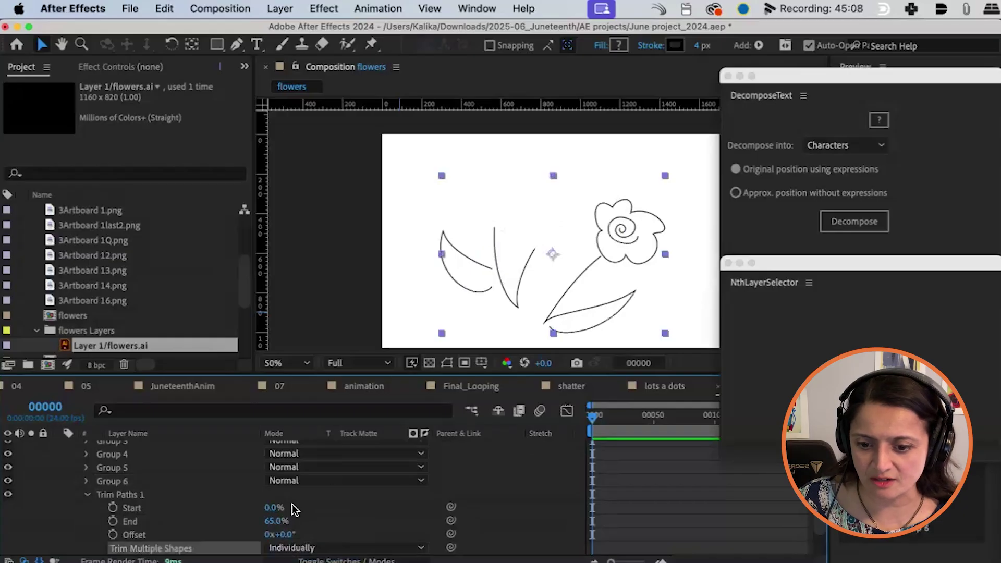
mouse_move(278, 528)
left_mouse_down()
mouse_move(256, 524)
mouse_move(365, 519)
left_mouse_up()
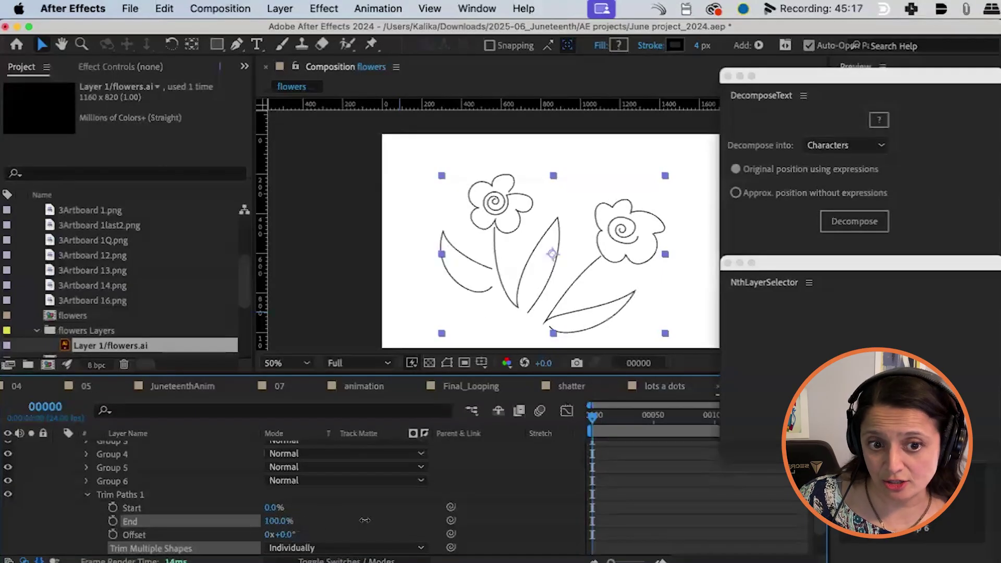
left_click_drag(271, 511, 355, 503)
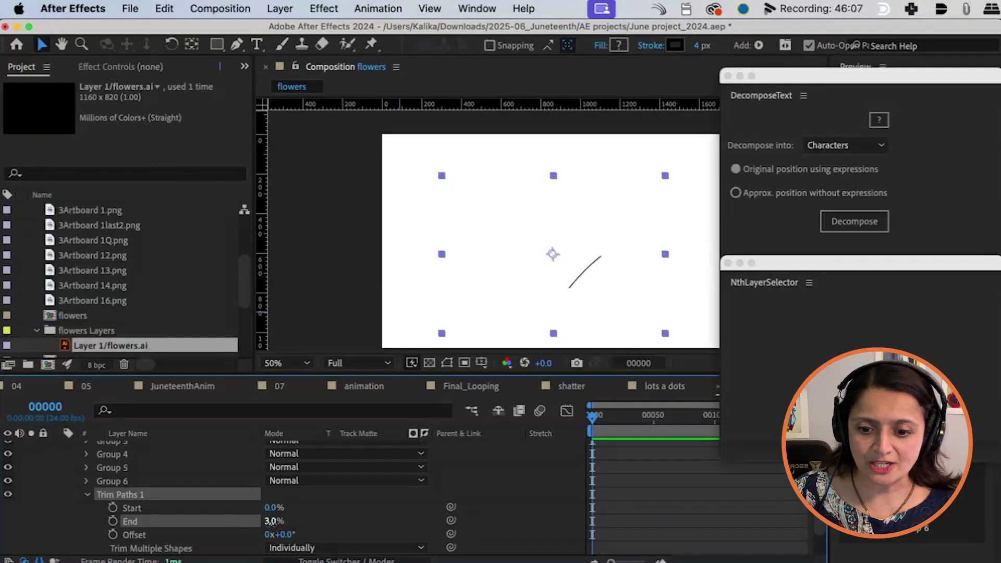
- Restore End fully and set a Start keyframe of 100% at frame 0
mouse_move(269, 523)
left_mouse_down()
mouse_move(334, 520)
mouse_move(213, 522)
mouse_move(404, 519)
left_mouse_up()
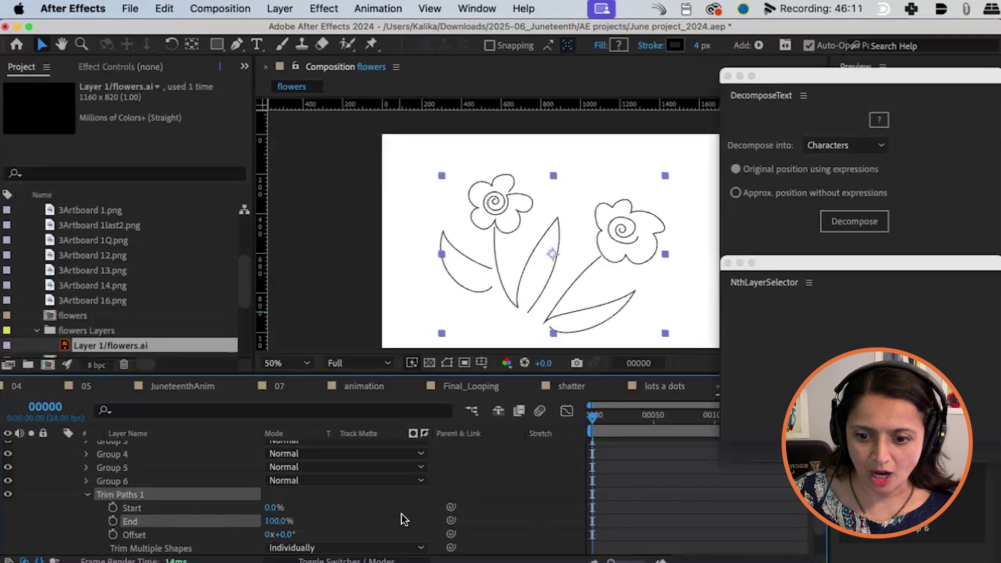
left_click_drag(271, 509, 512, 509)
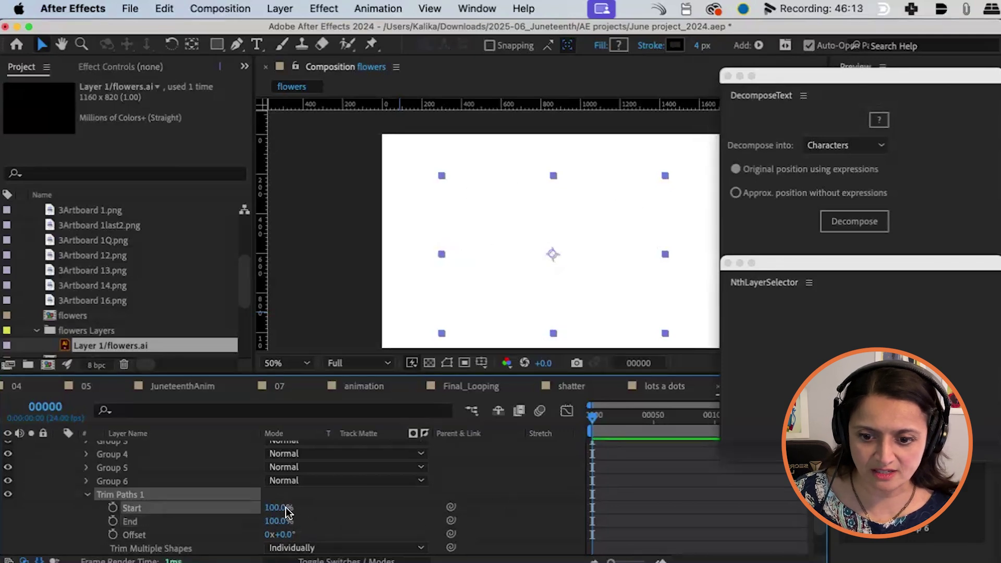
mouse_move(277, 507)
left_mouse_down()
mouse_move(199, 514)
mouse_move(384, 514)
left_mouse_up()
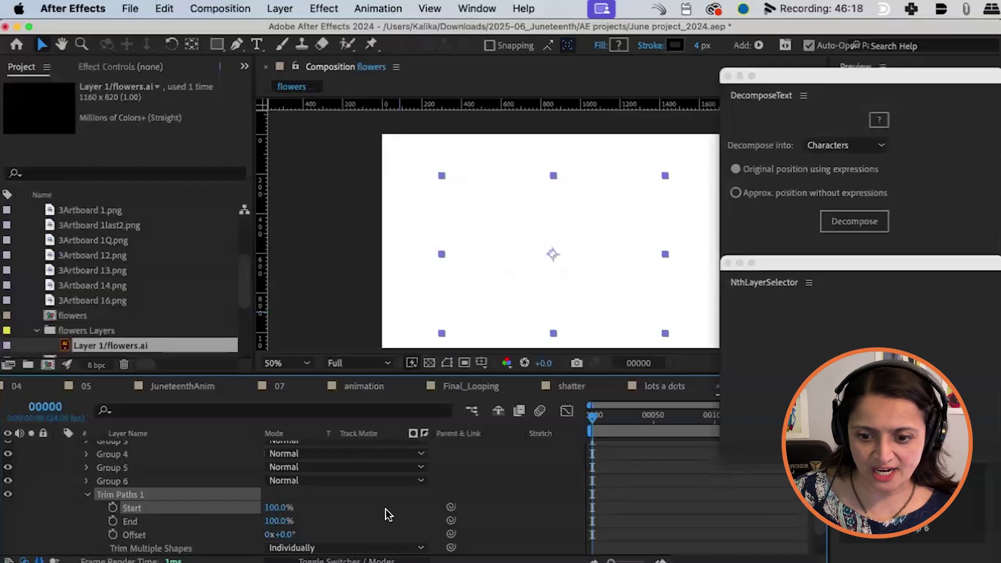
left_click(113, 508)
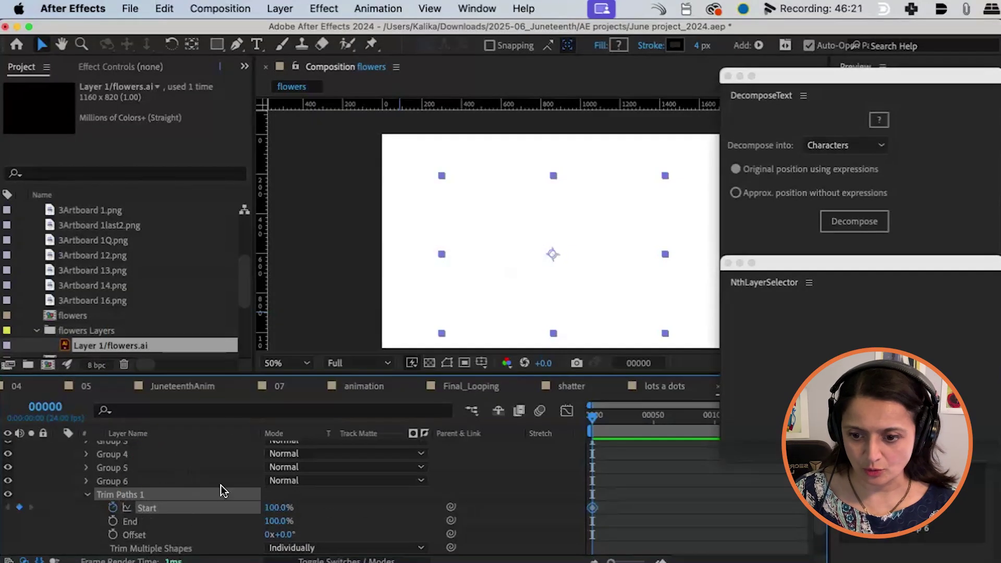
- Keyframe Start to 0% at frame 30 and preview the draw-on from the first frame
left_click(41, 407)
type("30")
key("Return")
left_click(279, 507)
type("0")
key("Return")
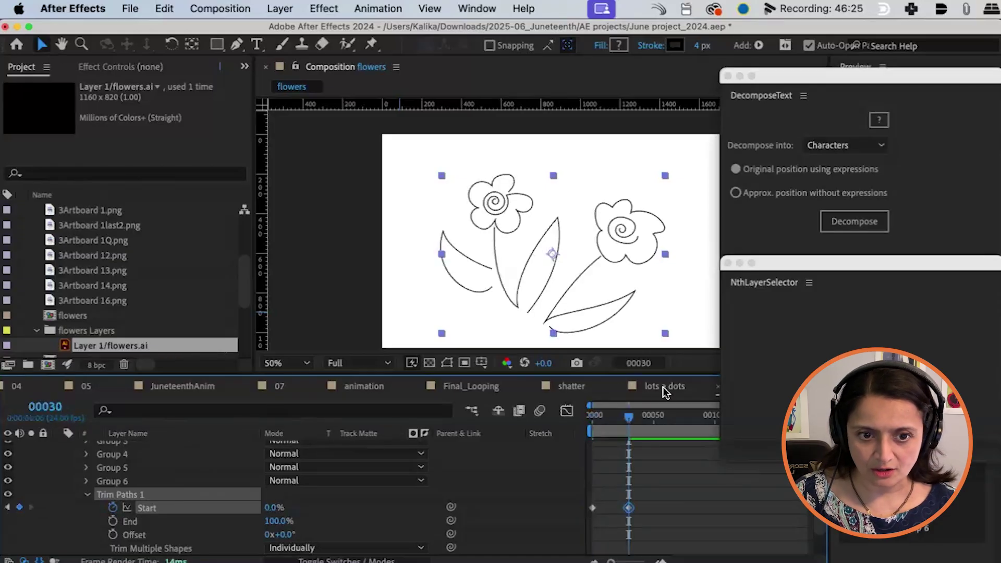
key("Home")
key("space")
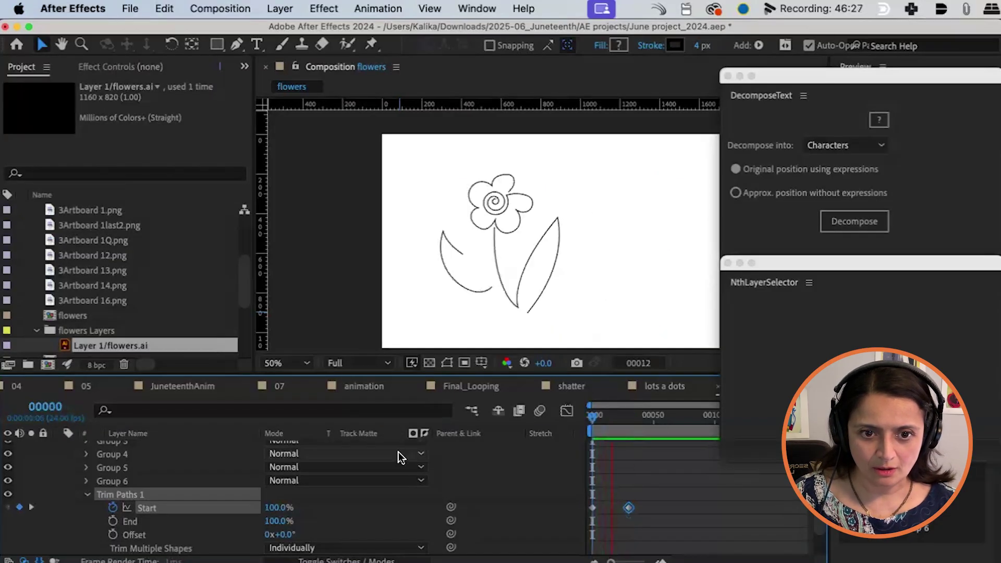
key("space")
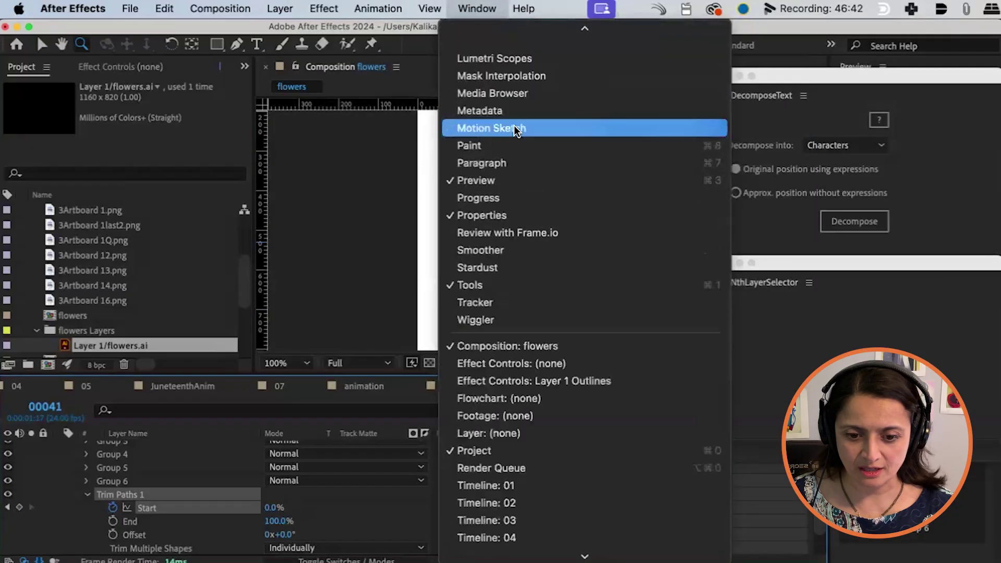
- Open the ButtCapper.jsxbin panel, move it aside, and select Layer 1 Outlines
scroll(511, 376, "up", 8)
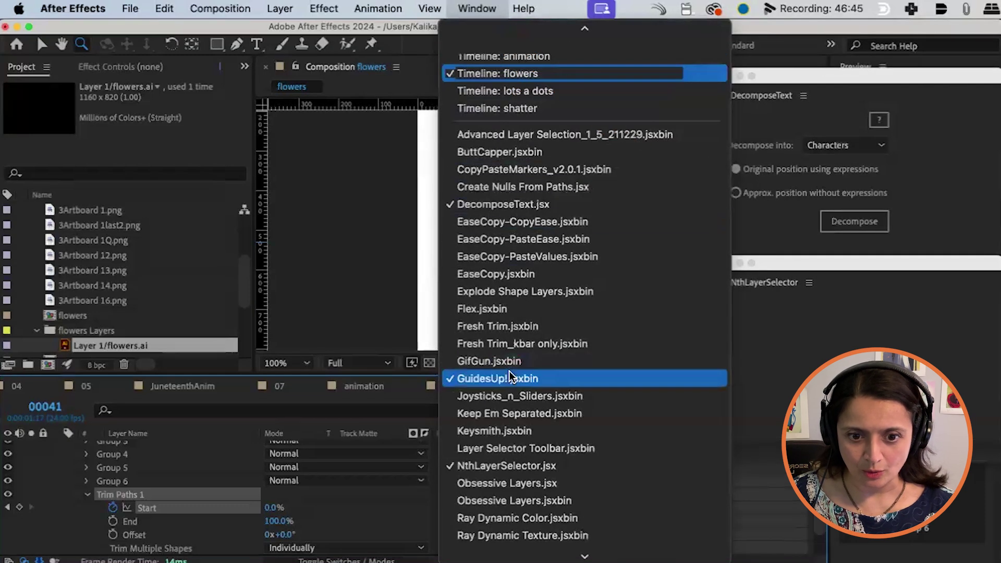
left_click(521, 152)
left_click_drag(873, 297, 845, 270)
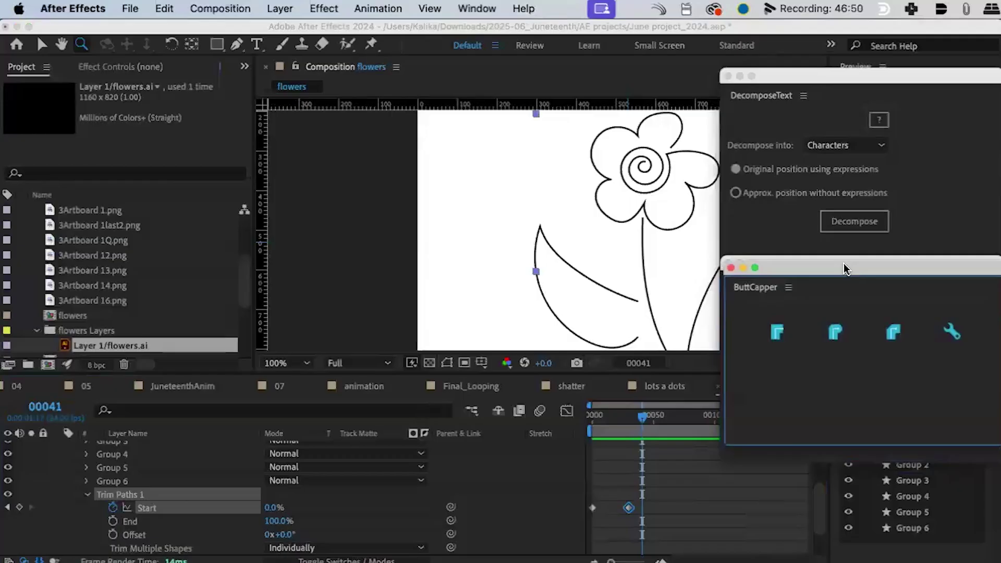
scroll(131, 503, "up", 5)
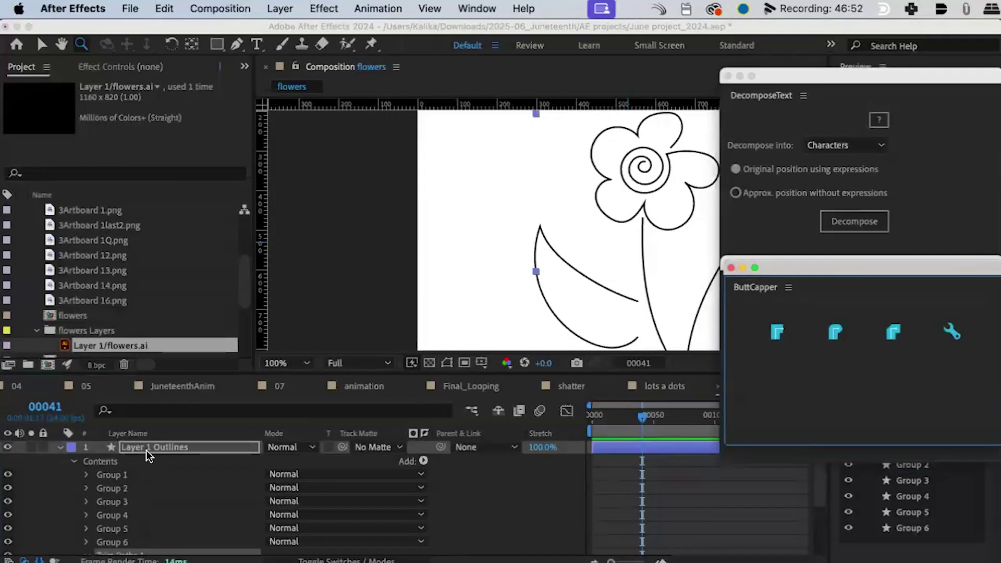
left_click(151, 452)
- Try round caps on the strokes and zoom in to inspect the leaf line's end
left_click(836, 336)
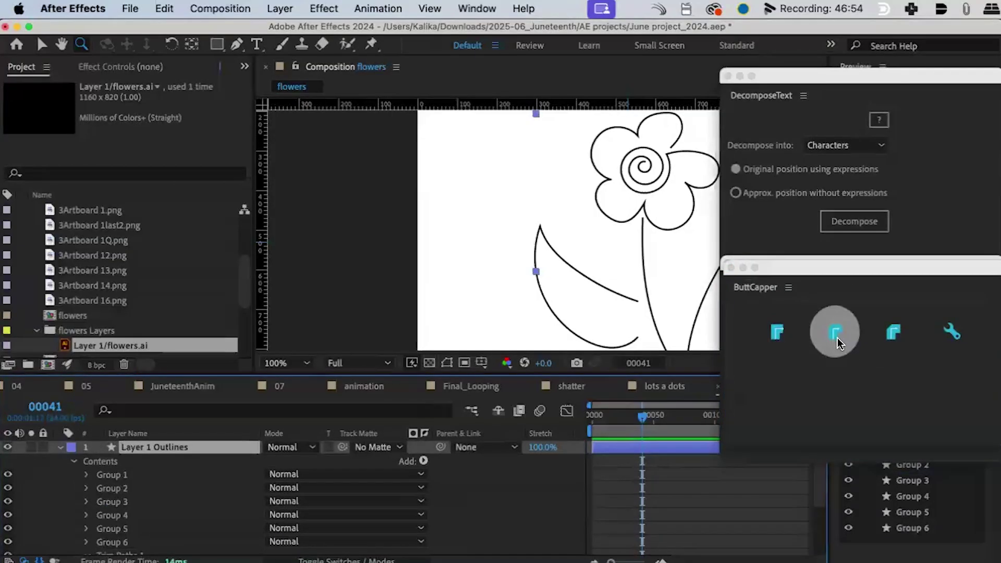
left_click(645, 302)
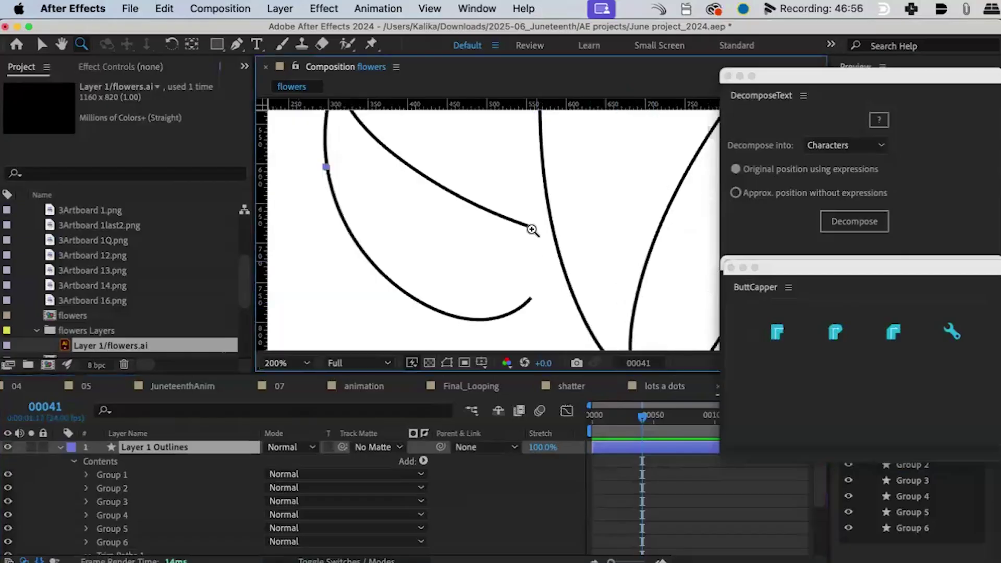
left_click(532, 229)
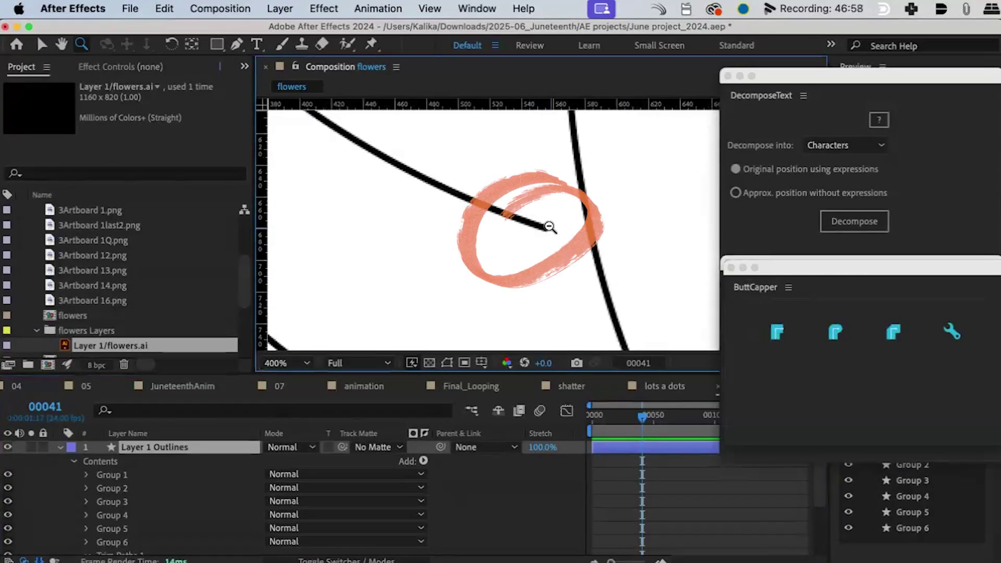
left_click(544, 225, "alt")
- Thicken all six path groups' strokes to 13 px and give every stroke end a round cap
left_click(166, 451)
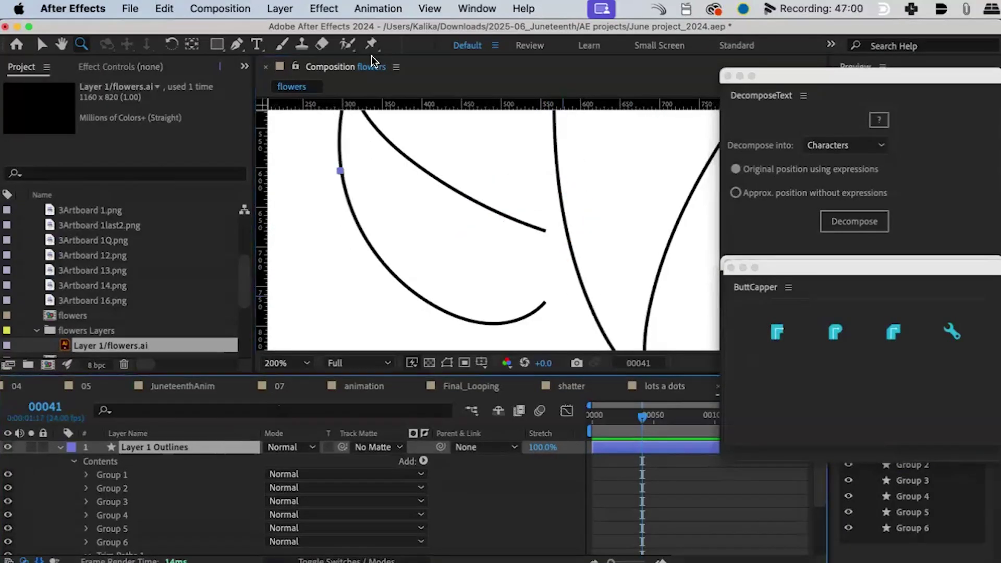
left_click(217, 46)
key("super+a")
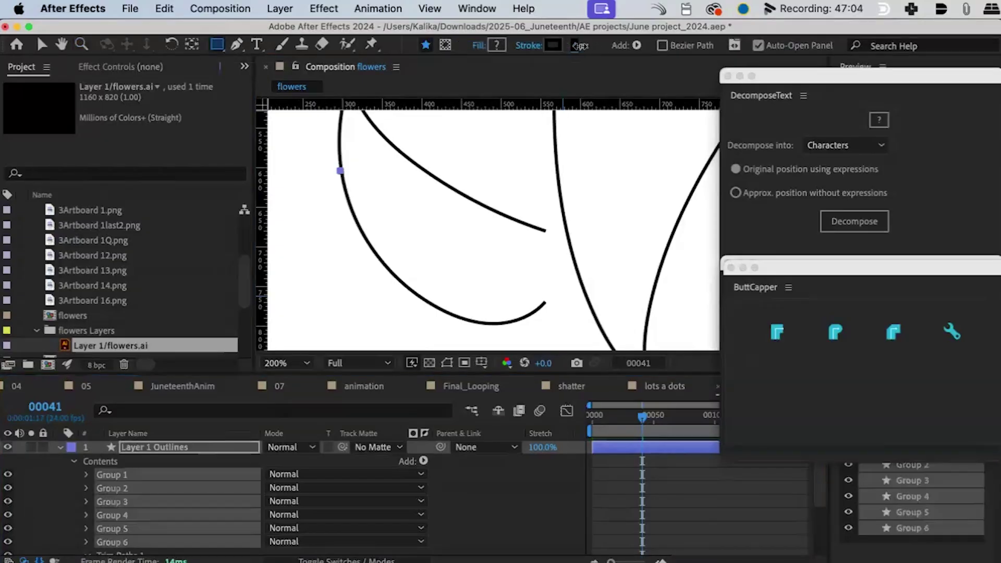
left_click_drag(580, 45, 585, 45)
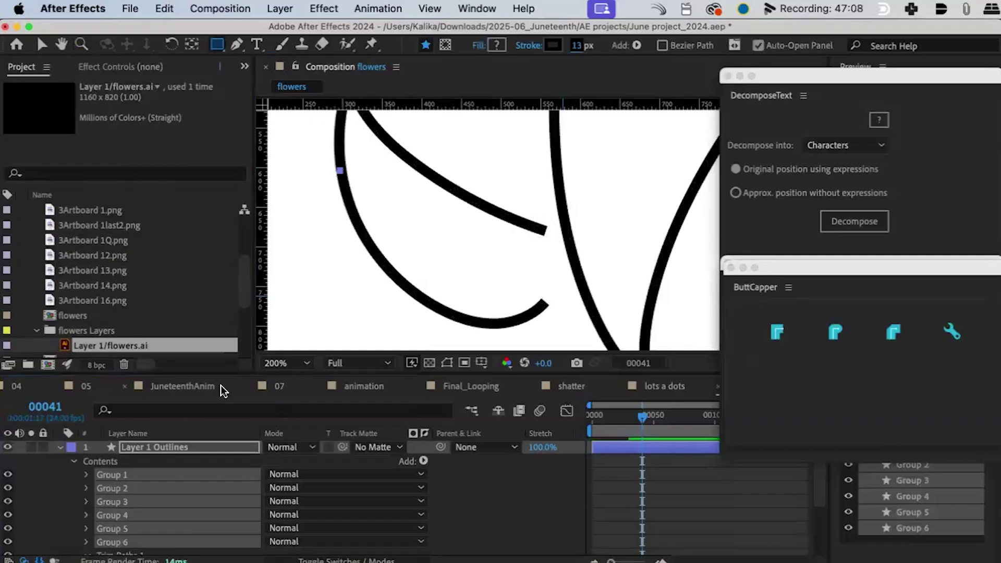
left_click(153, 452)
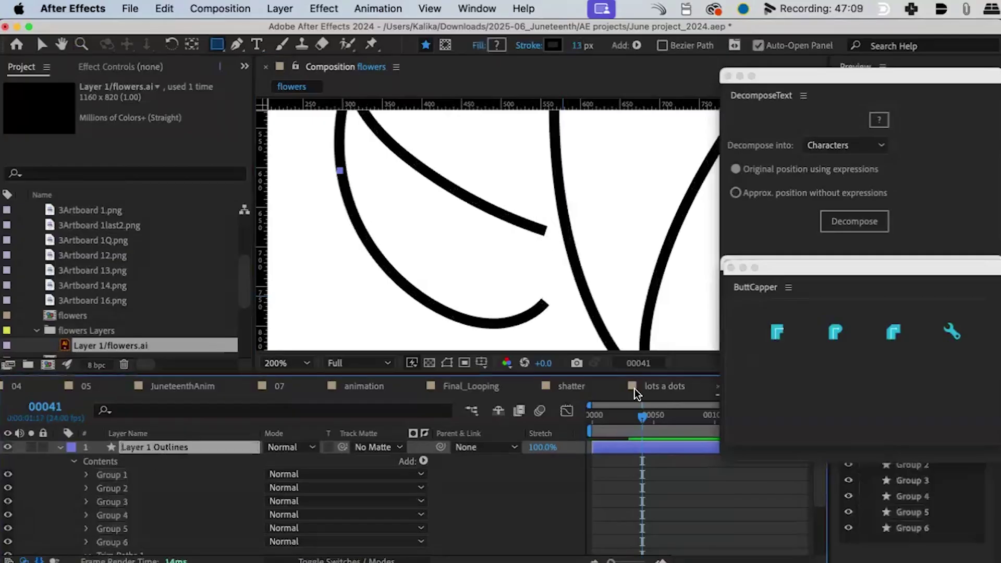
left_click(833, 338)
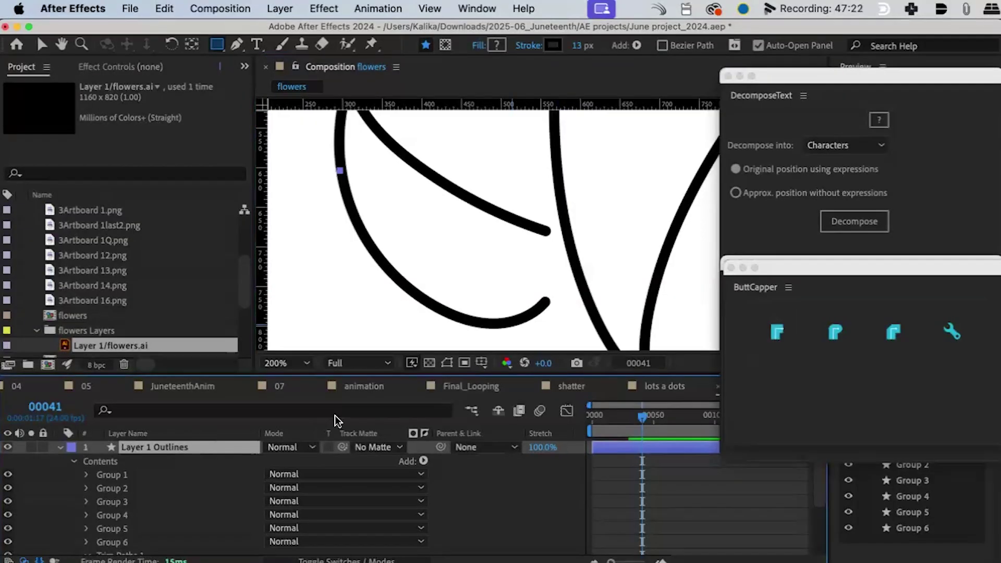
- Try other cap styles on the strokes, then undo back to the original flat stroke ends
scroll(509, 225, "up", 5)
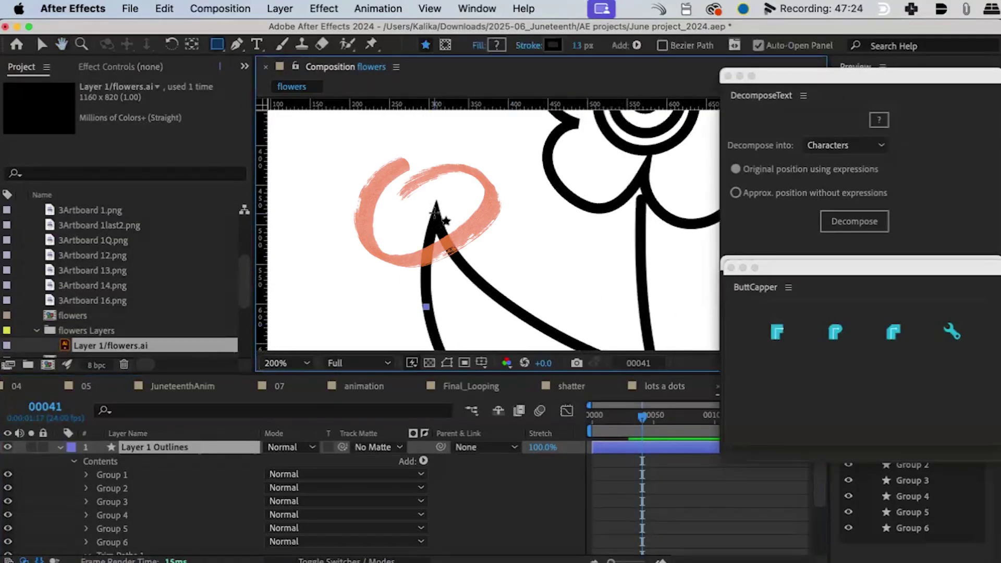
left_click(894, 334)
left_click(833, 335)
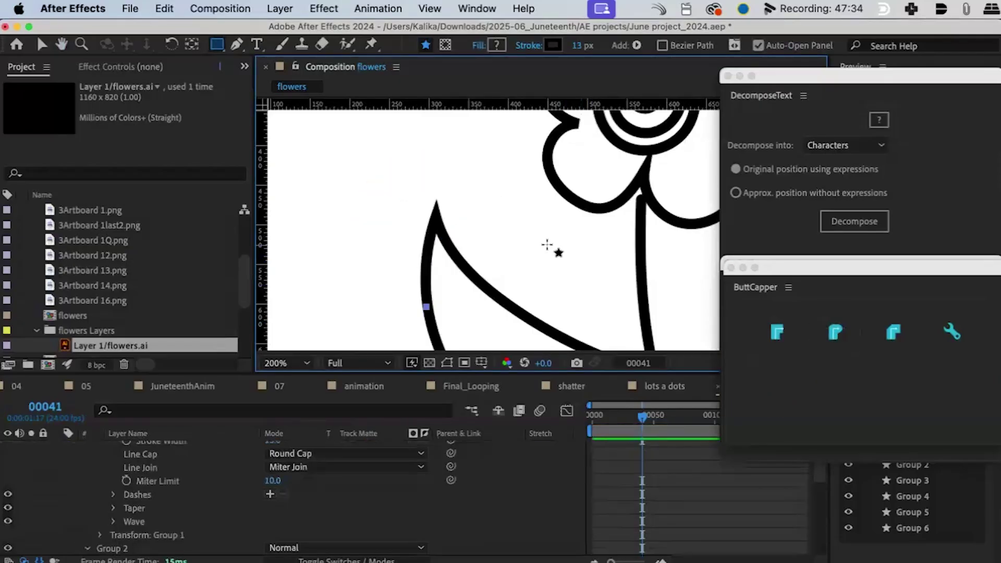
scroll(545, 246, "down", 1)
left_click_drag(636, 239, 510, 243)
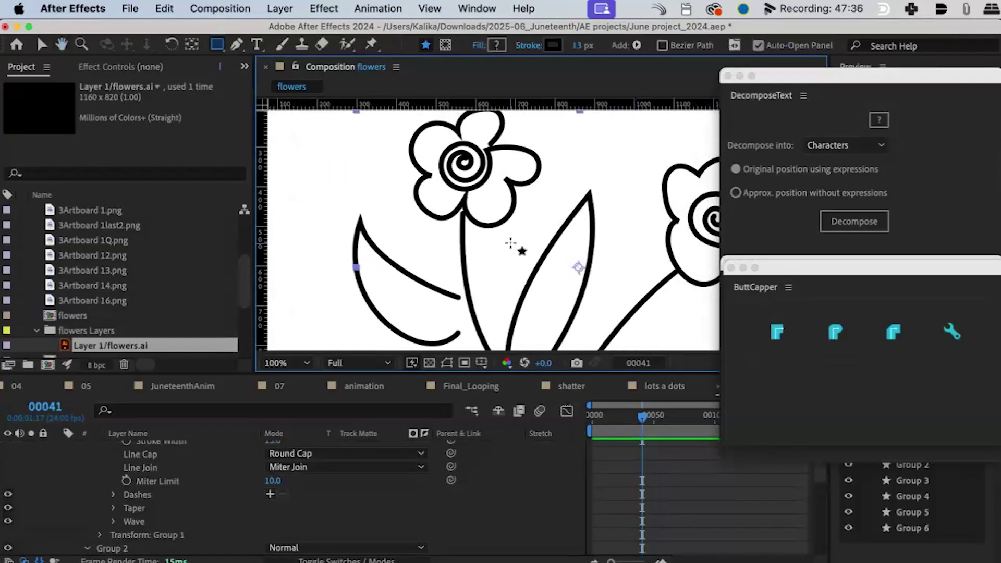
key("ctrl+z")
- Apply Round Cap and Round Join to all the flower outline strokes
scroll(517, 240, "down", 2)
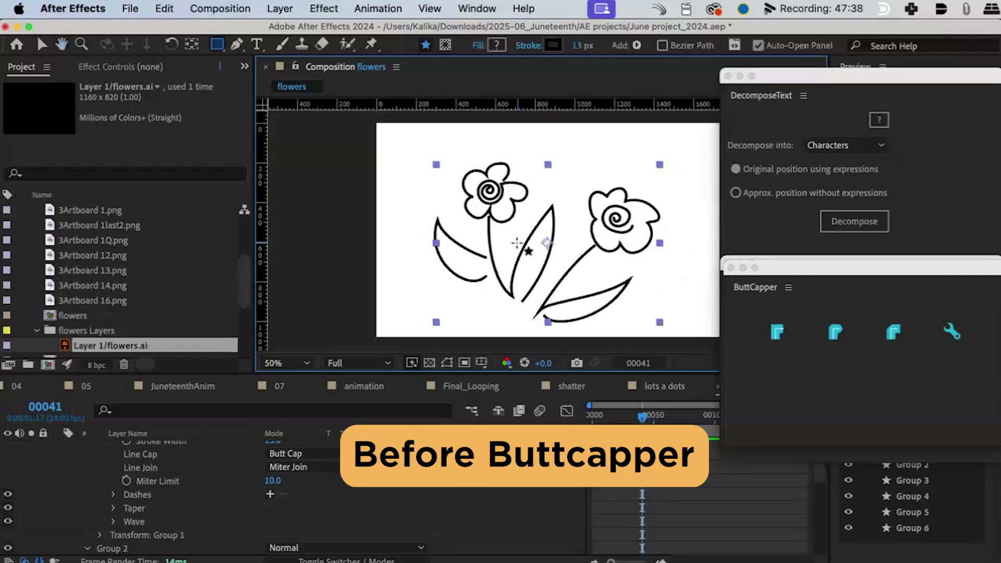
left_click(834, 332)
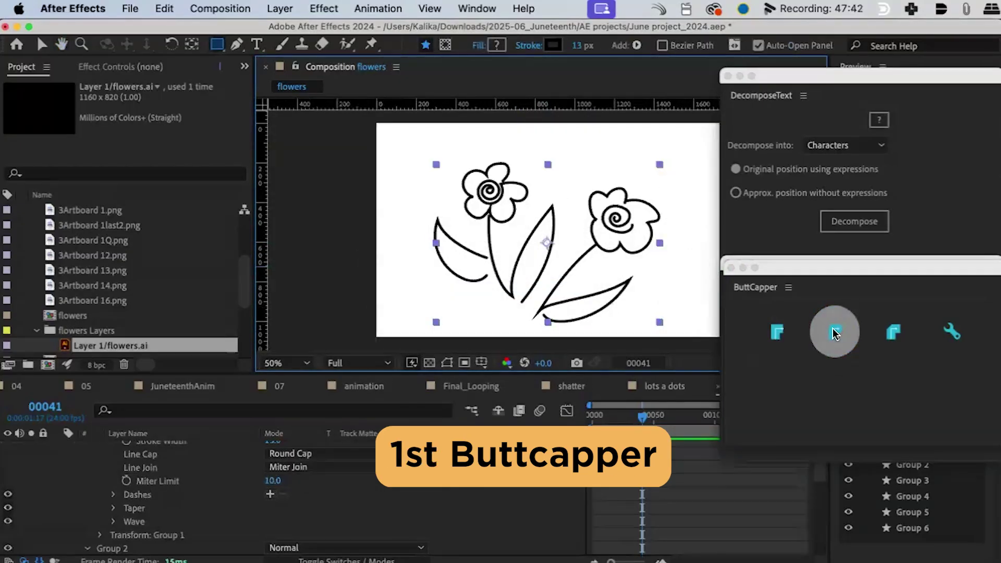
left_click(834, 332, "alt")
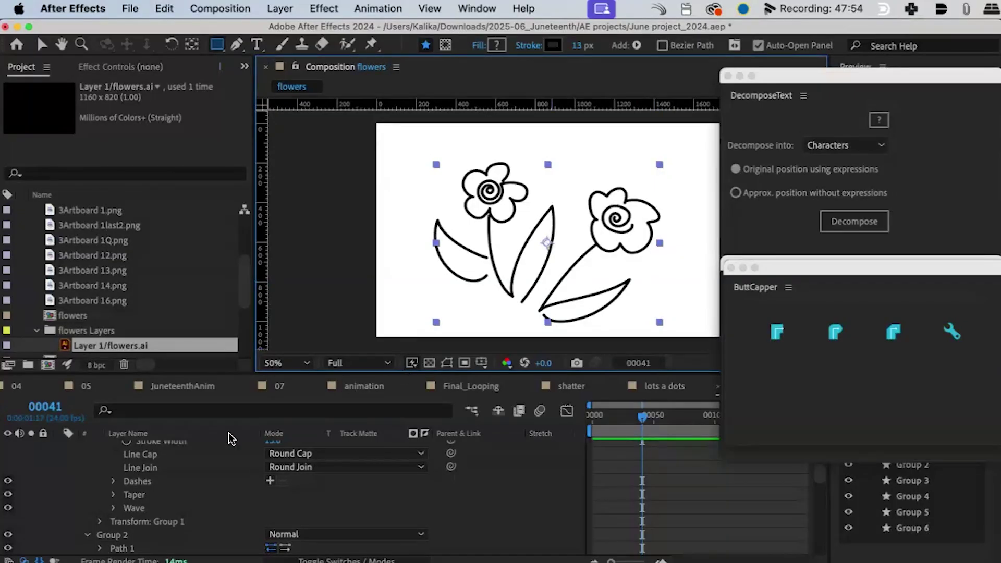
- Scrub the toolbar Stroke width down to thin all flower strokes to about 1 px
scroll(164, 464, "up", 5)
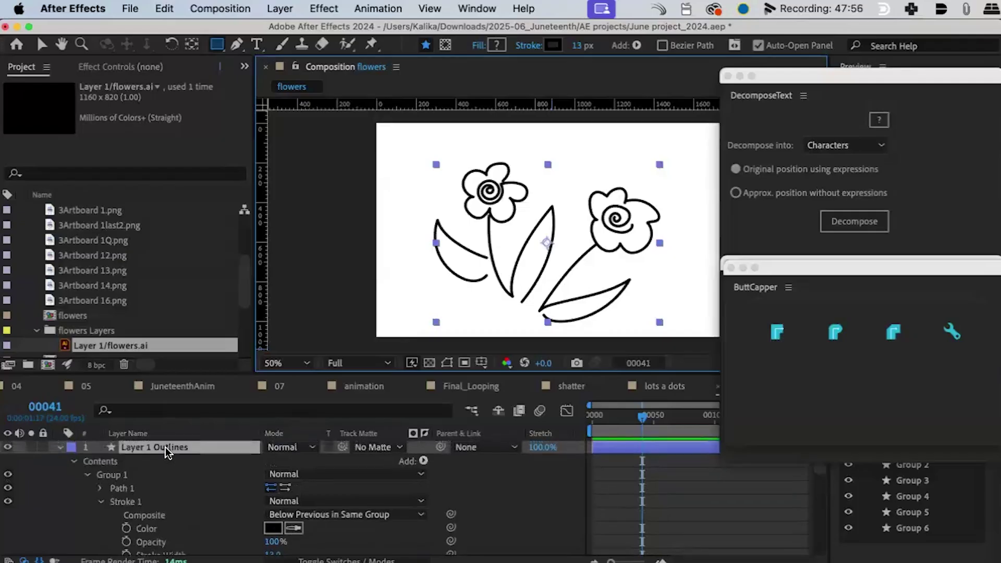
left_click_drag(576, 46, 573, 51)
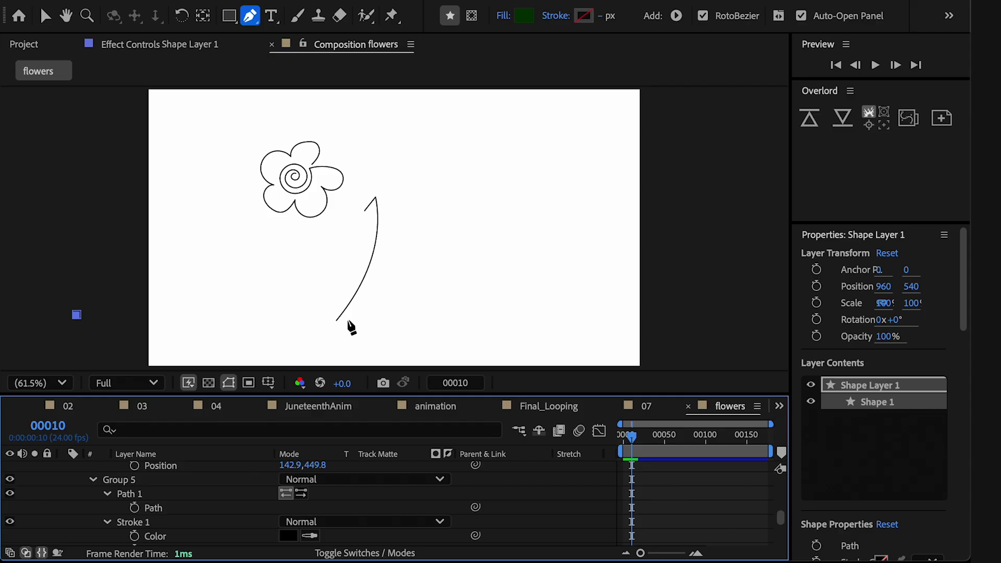
- Scrub the playhead to preview the leaf drawing itself on, toggling shape path display
left_click_drag(631, 437, 634, 438)
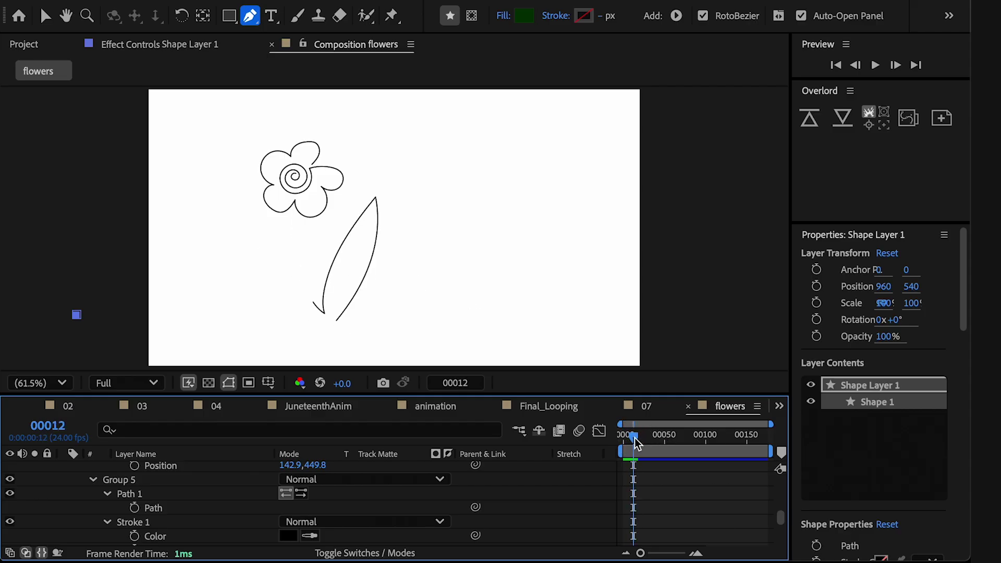
left_click(229, 384)
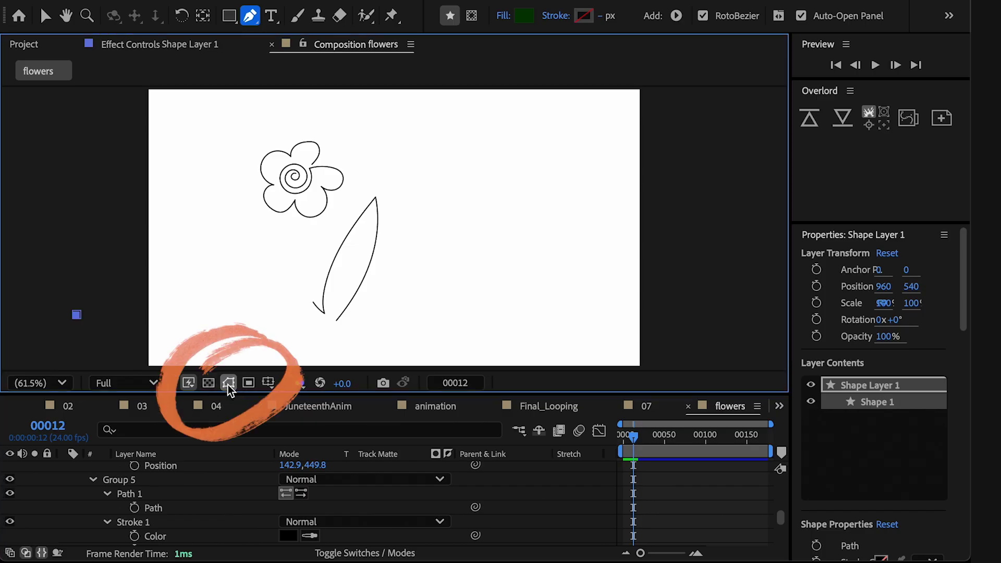
scroll(187, 493, "down", 2)
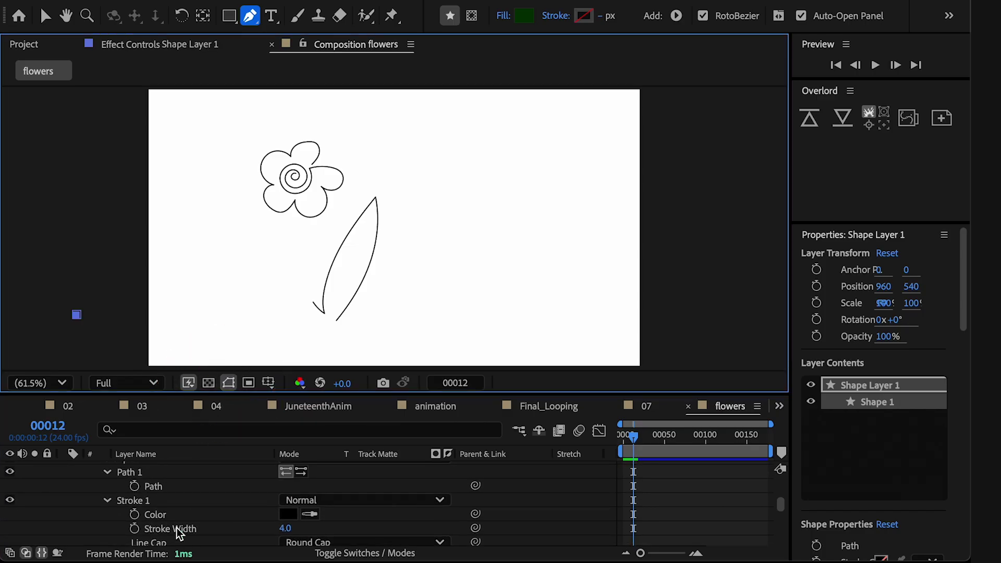
scroll(179, 532, "up", 5)
- Delete the stray Shape Layer 1 and hide the shape path outlines in the viewer
key("Delete")
left_click(155, 472)
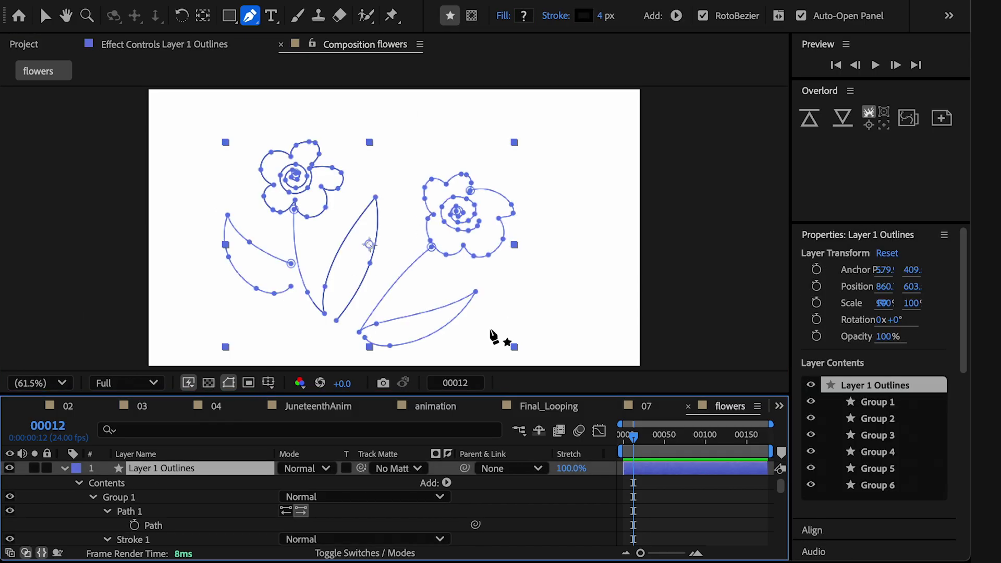
left_click(230, 383)
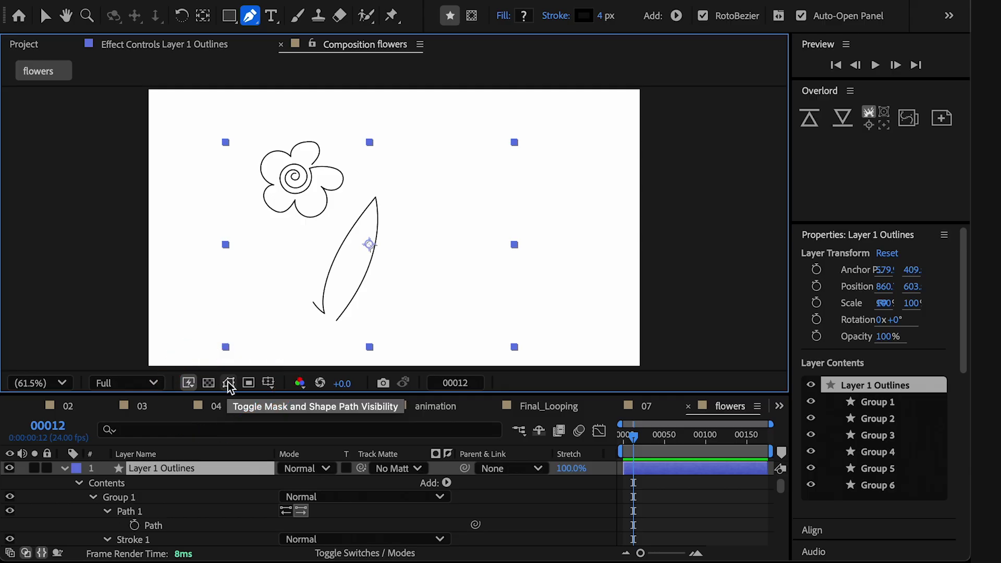
- Show the shape path outlines again, select the leaf path, and re-expand Layer 1 Outlines
left_click(228, 385)
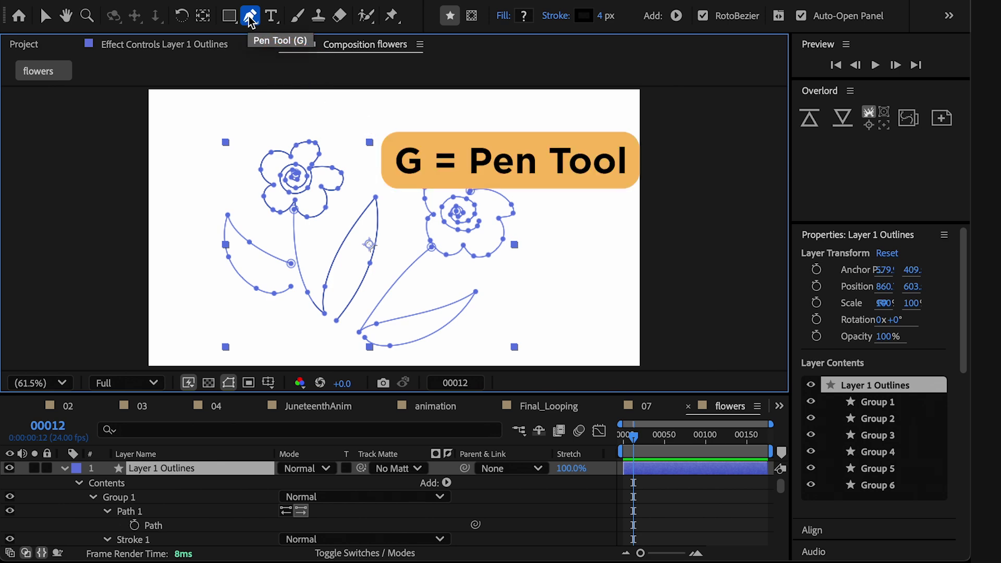
left_click(325, 288)
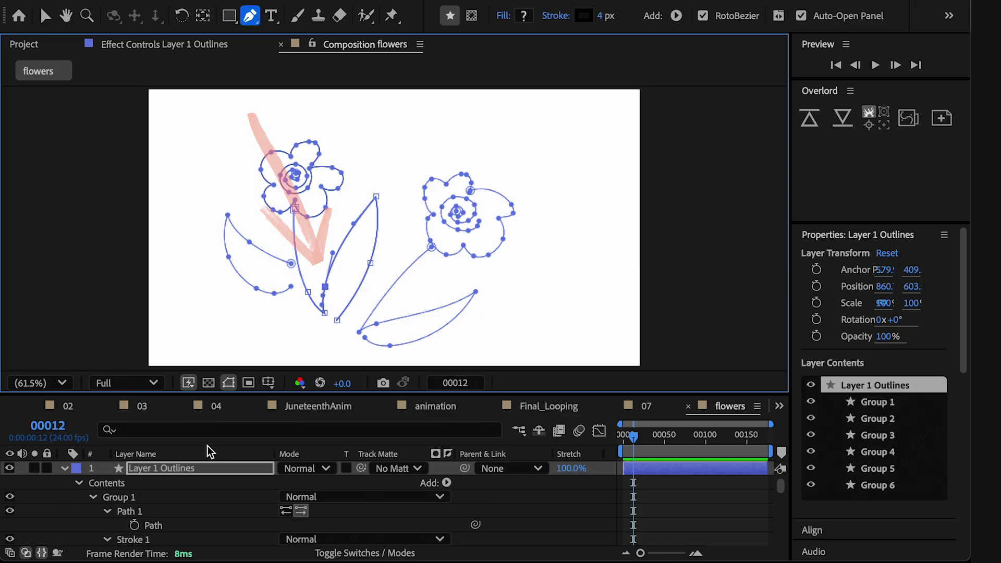
left_click(64, 469)
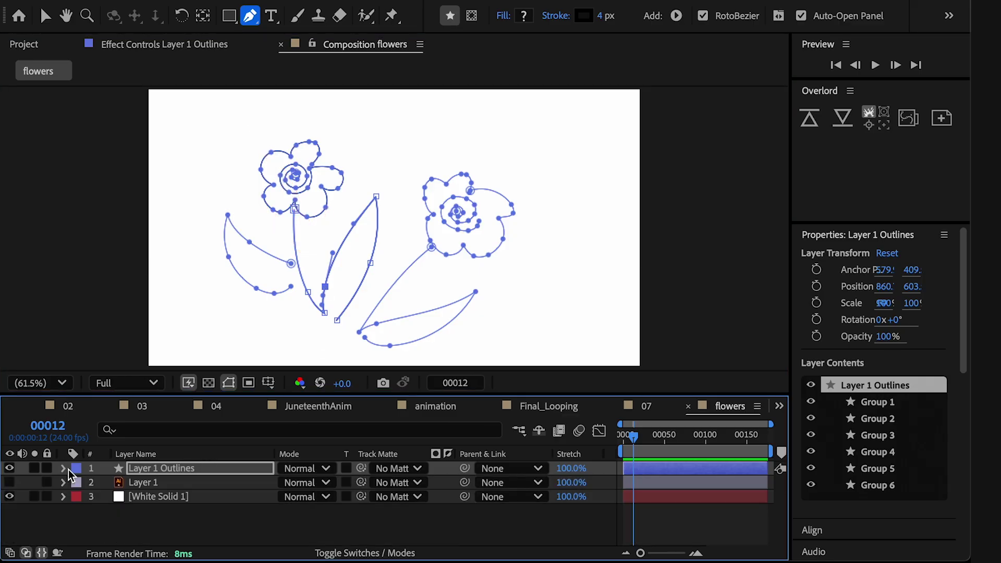
left_click(63, 469)
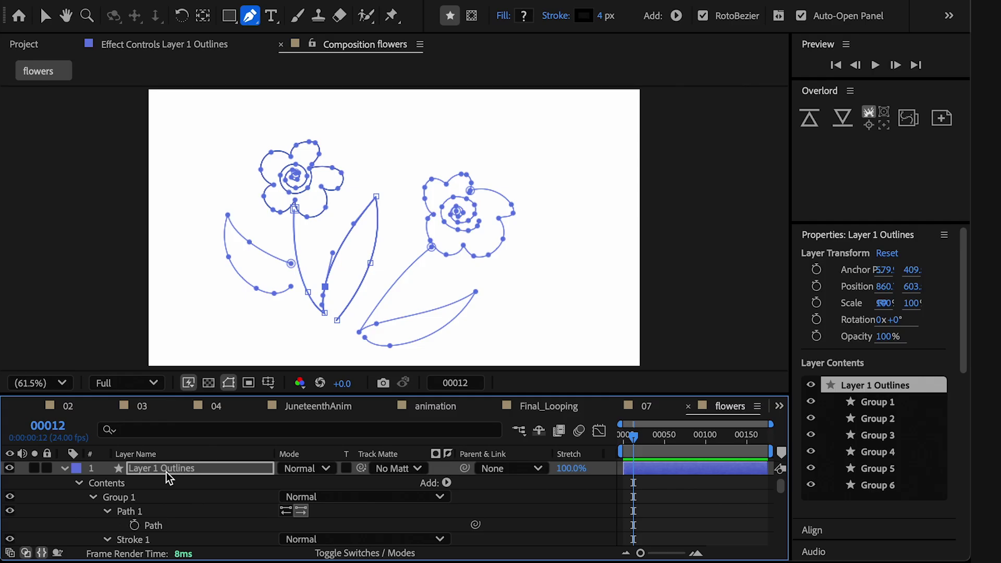
- Review the outline layer's changed properties: 4.0 stroke width, Round Cap and Round Join
scroll(164, 496, "down", 1)
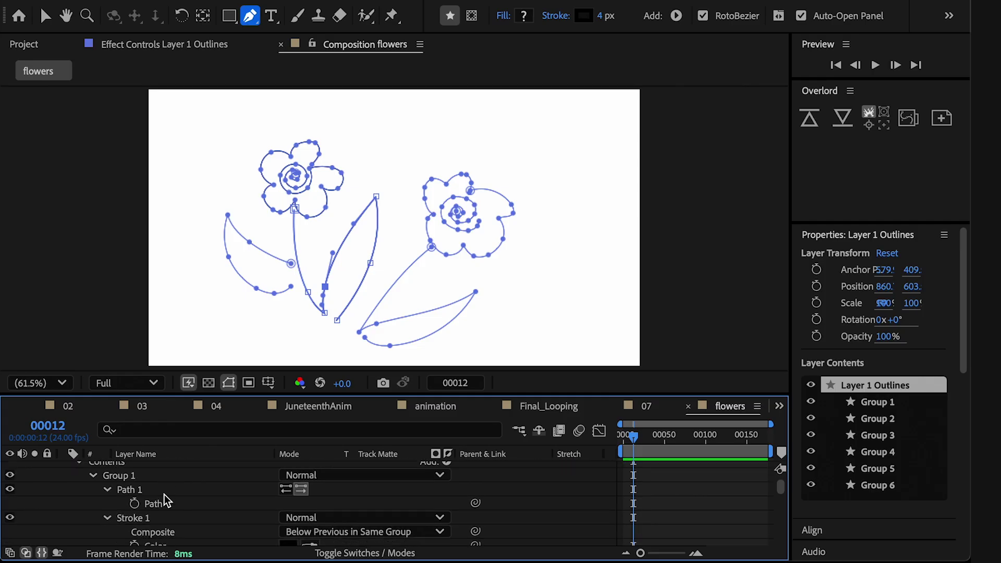
scroll(165, 501, "up", 1)
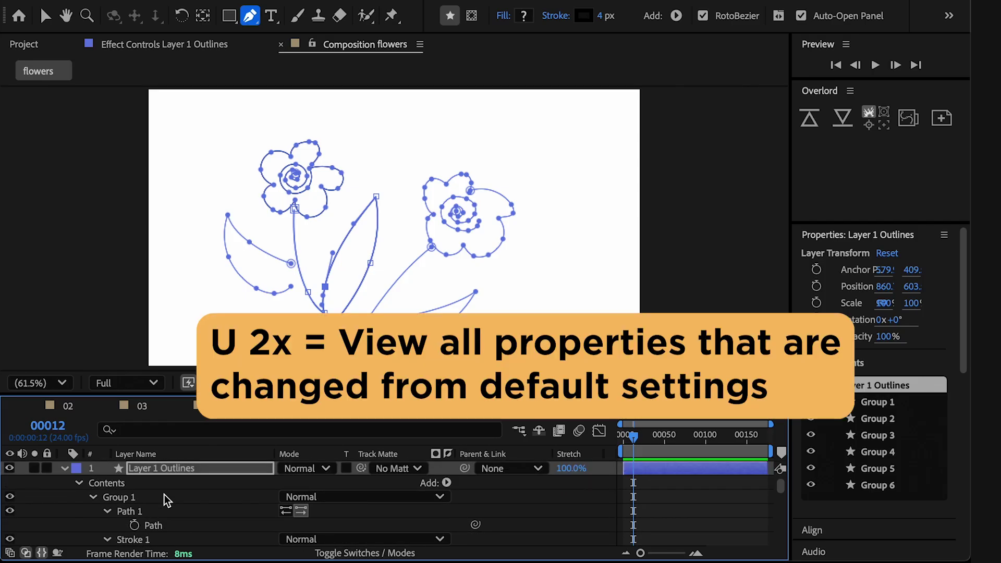
scroll(165, 500, "down", 12)
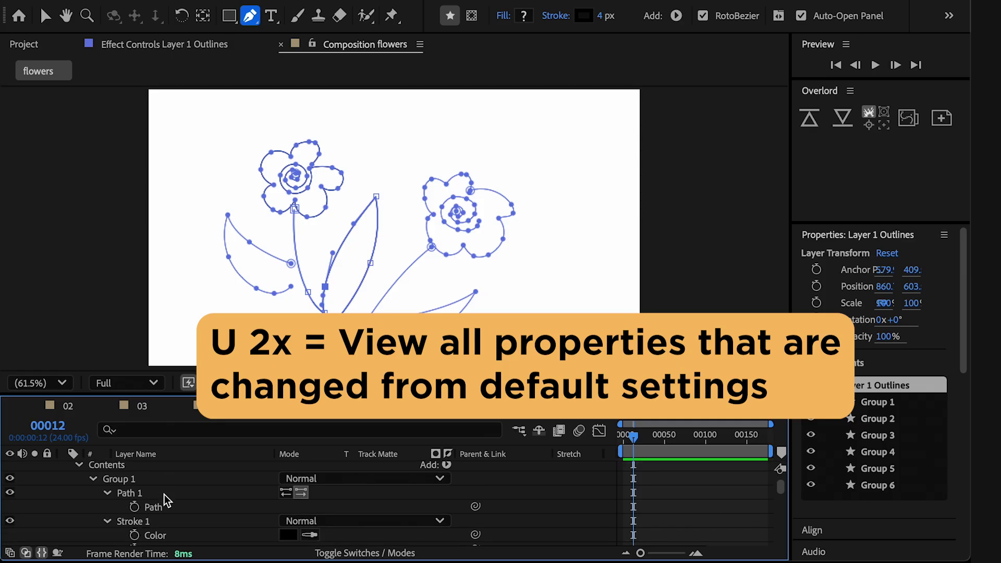
scroll(166, 500, "down", 15)
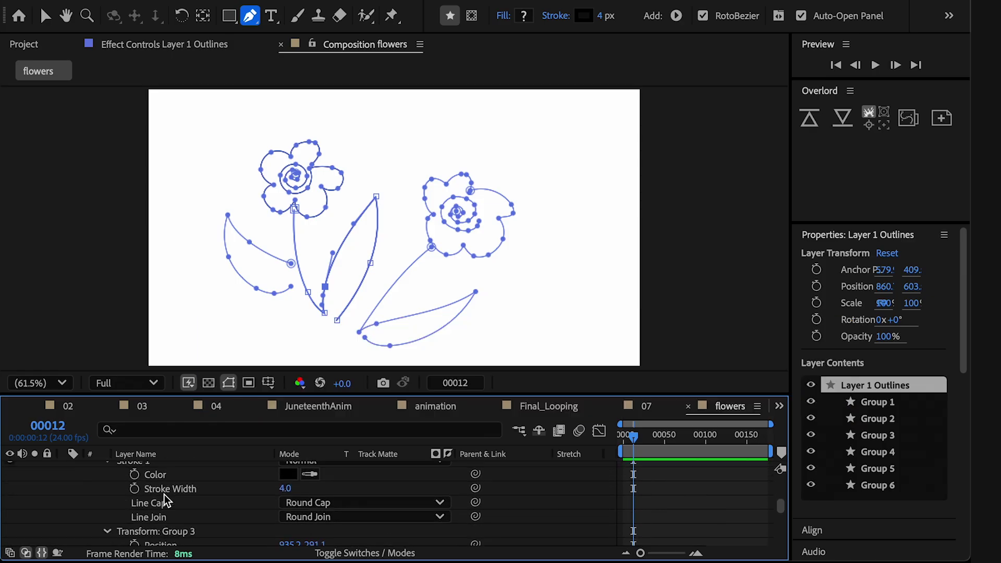
- Hide the shape path outlines and reverse the path direction of Group 5's Path 1
scroll(165, 501, "up", 2)
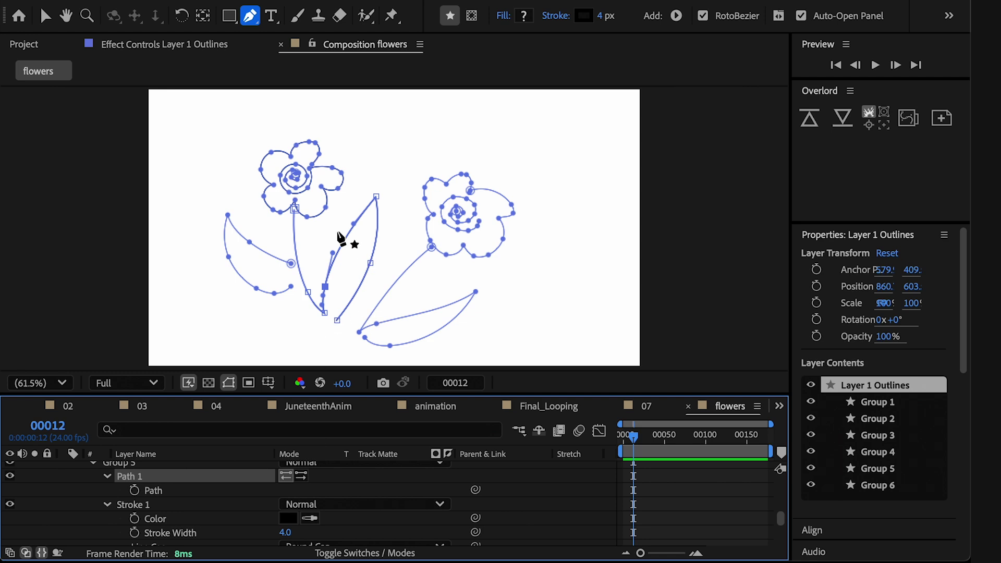
left_click(228, 383)
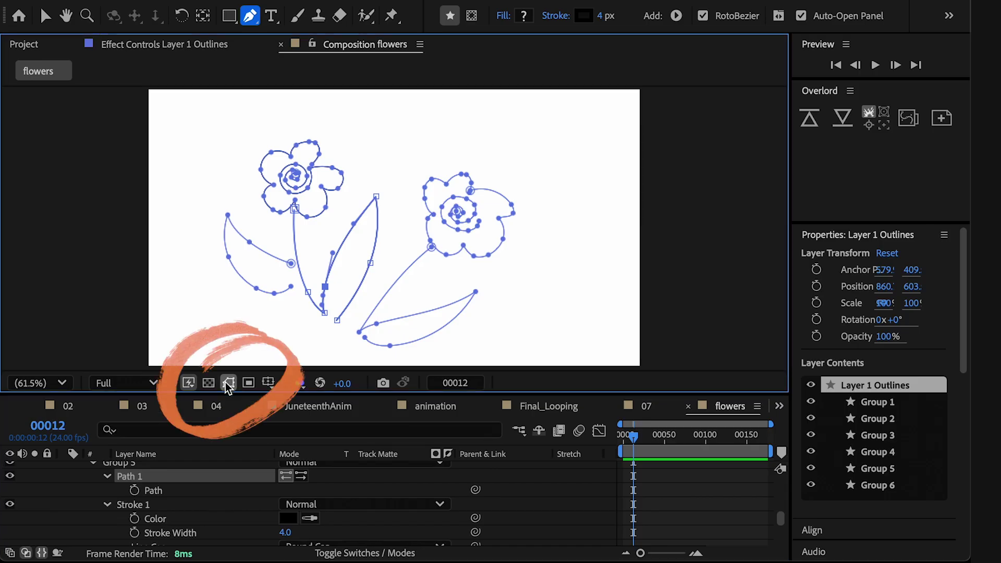
left_click(228, 383)
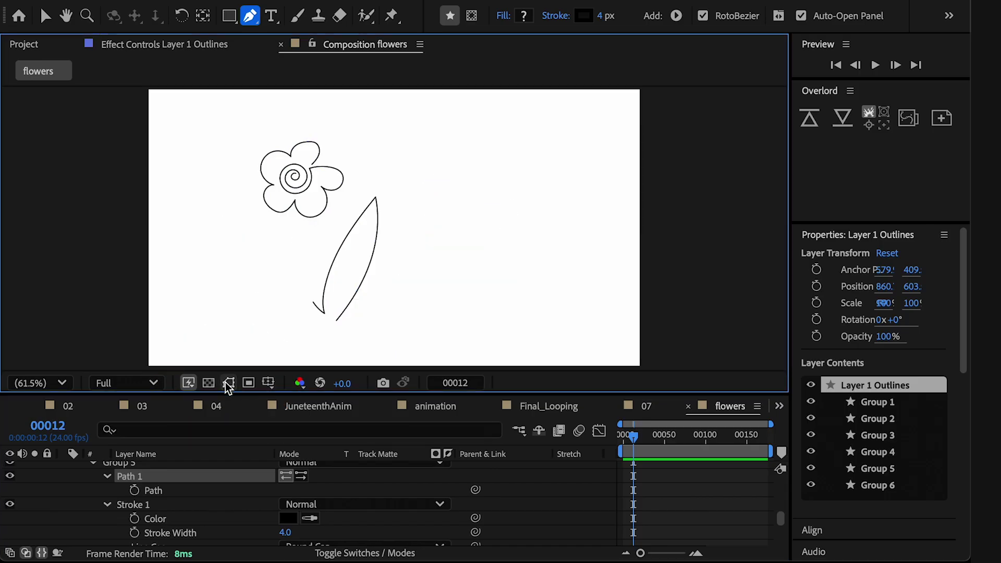
left_click(301, 476)
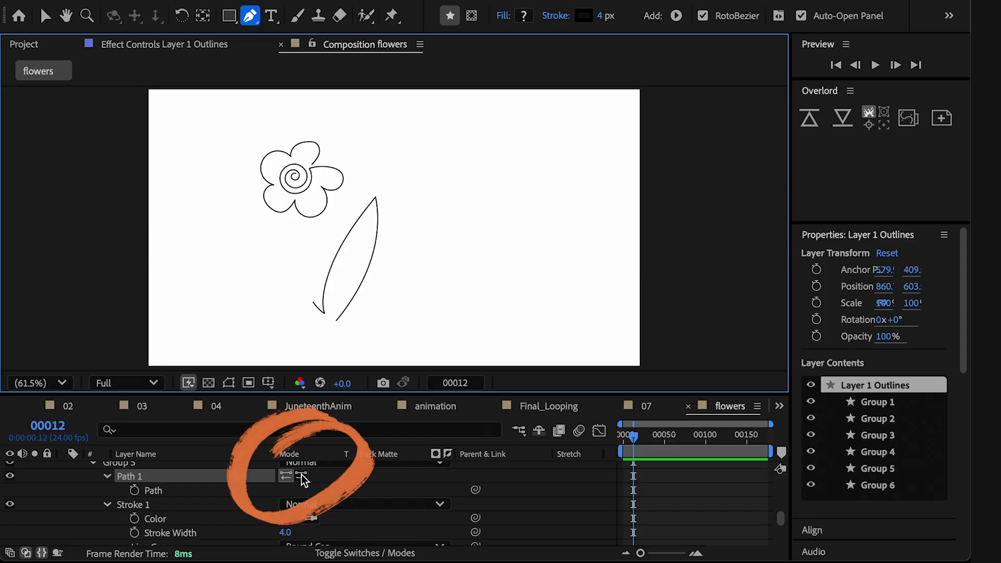